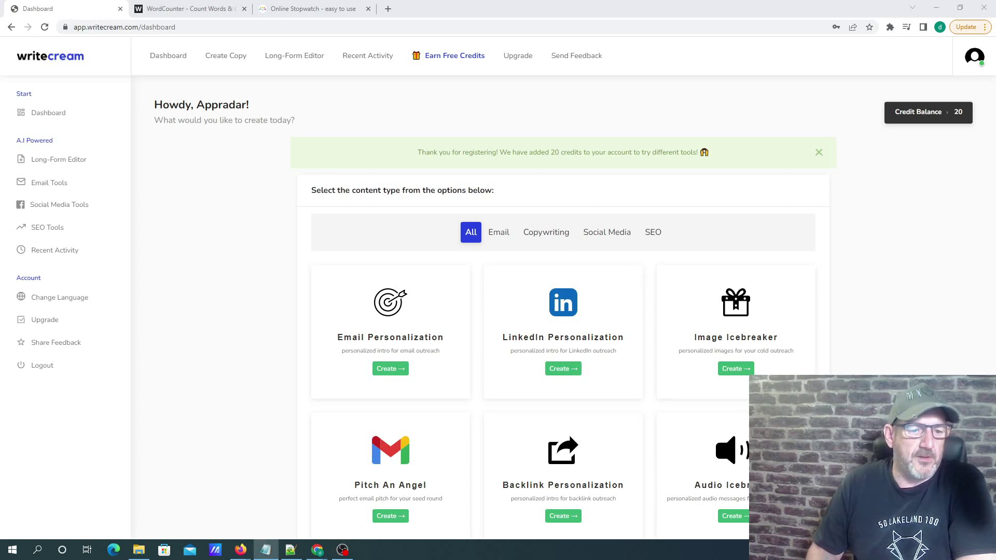
- Open the Long-Form Editor and review the Elementor name and description in the Notepad notes
left_click(265, 550)
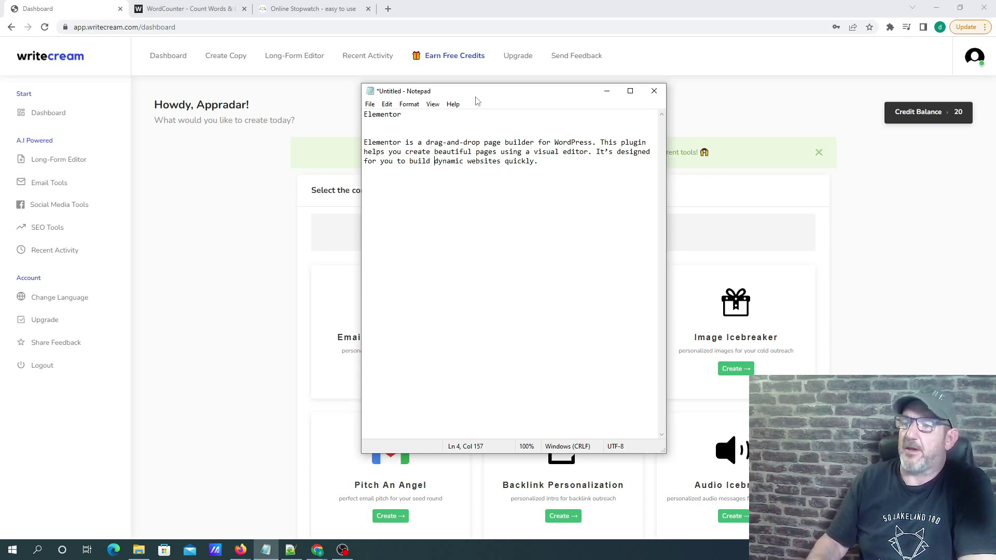
left_click_drag(538, 93, 272, 156)
key("super+Down")
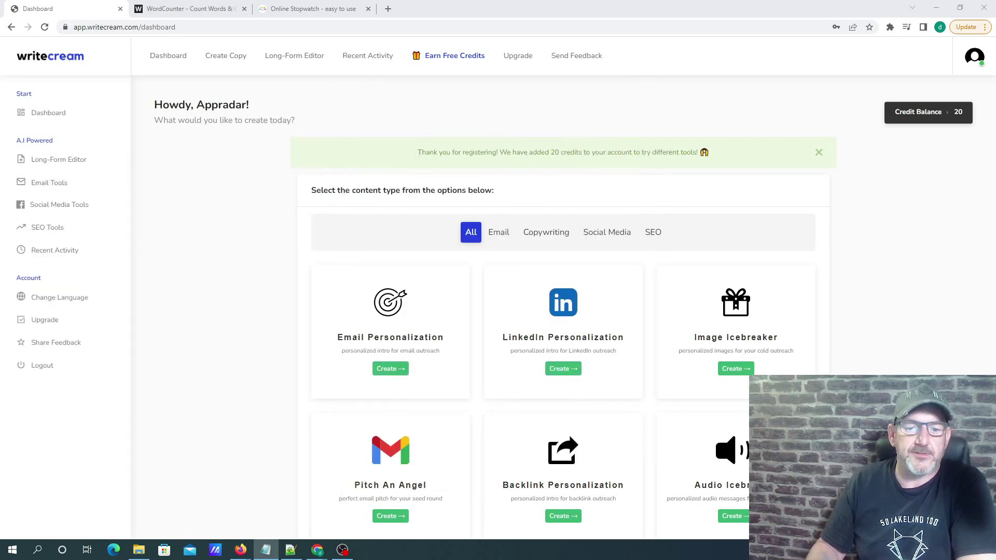
left_click(288, 62)
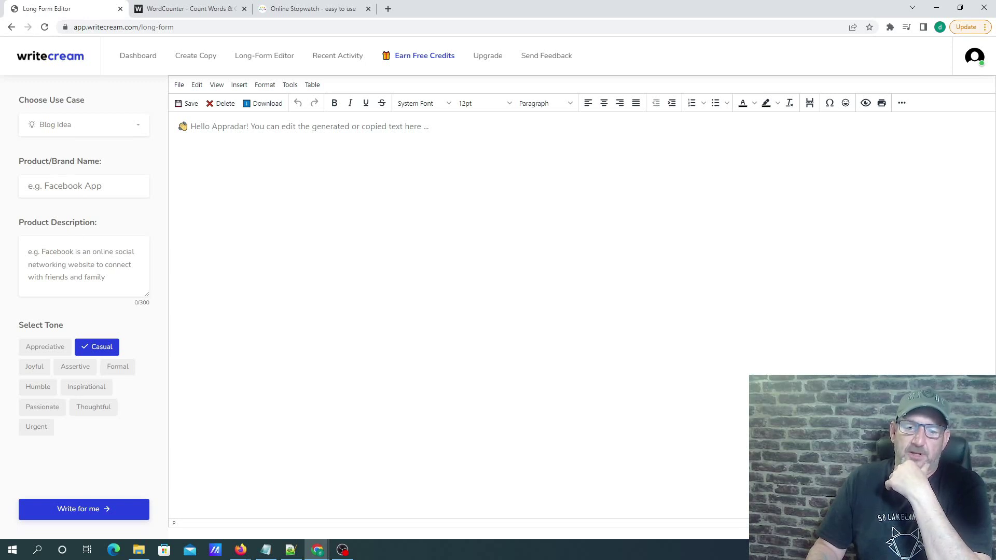
key("alt+Tab")
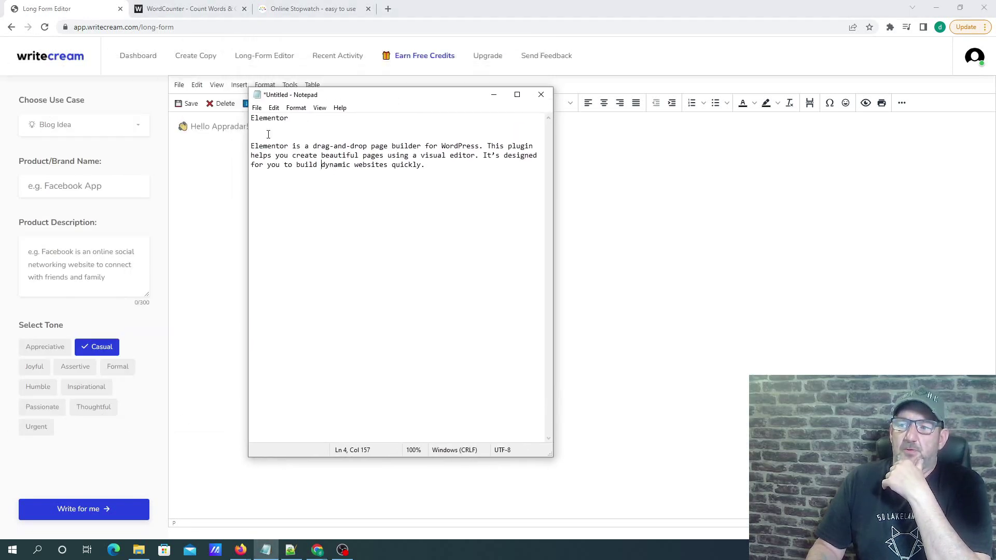
left_click_drag(289, 119, 244, 125)
key("ctrl+c")
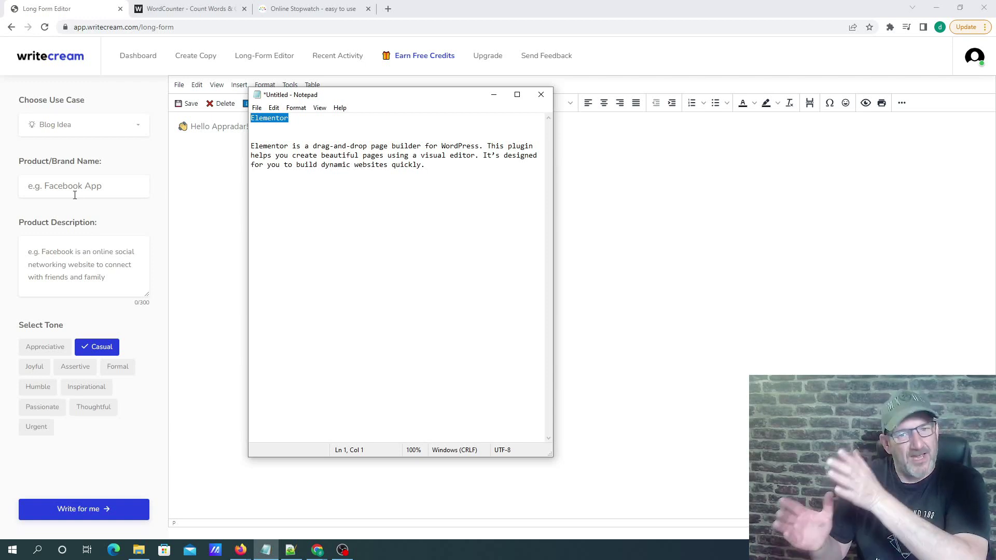
left_click_drag(425, 164, 249, 147)
left_click(391, 213)
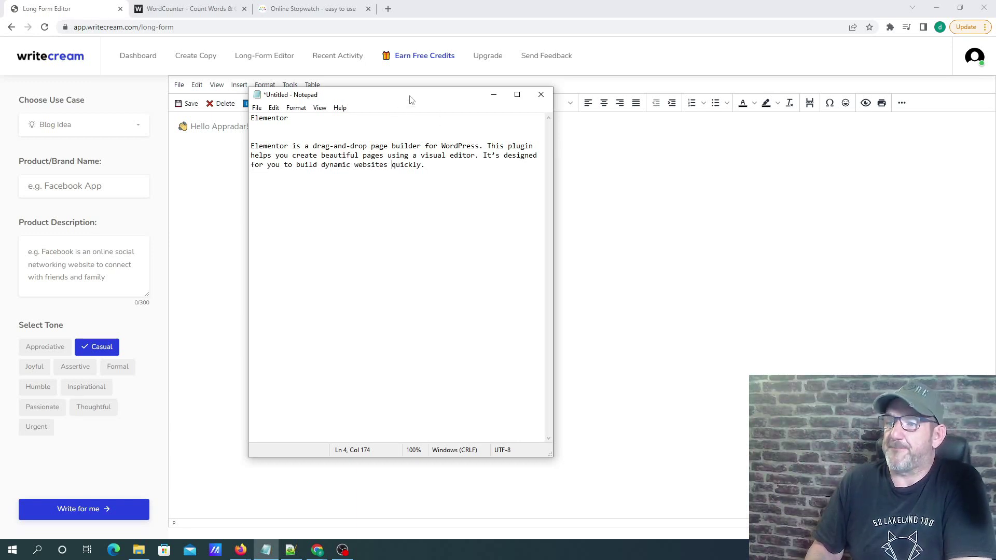
left_click_drag(412, 98, 288, 159)
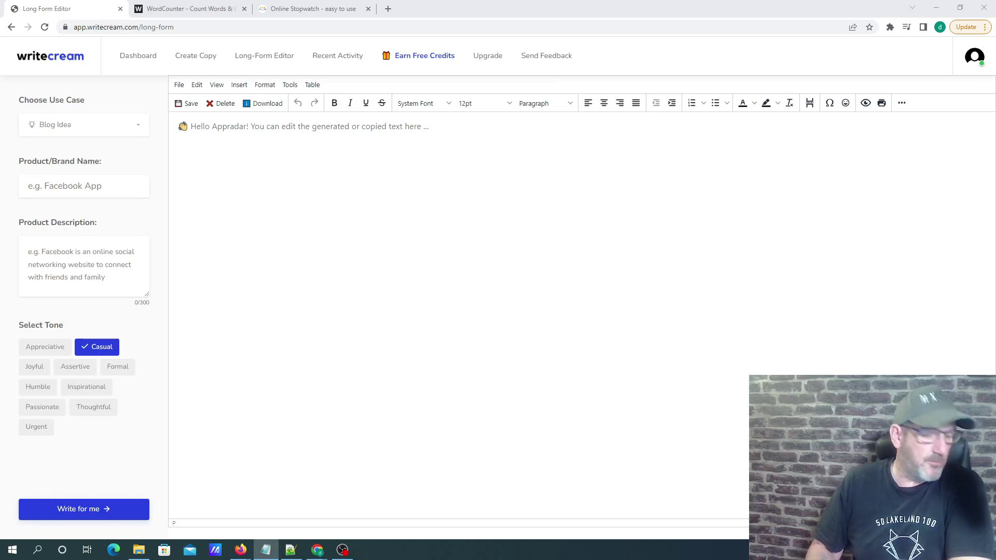
- Start the online stopwatch and go back to the Long Form Editor
left_click(327, 16)
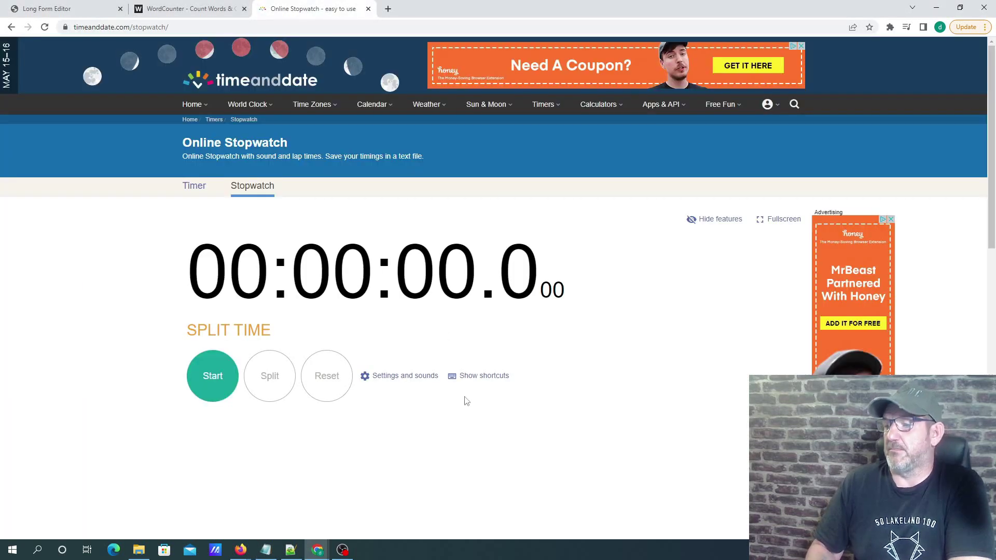
left_click(219, 386)
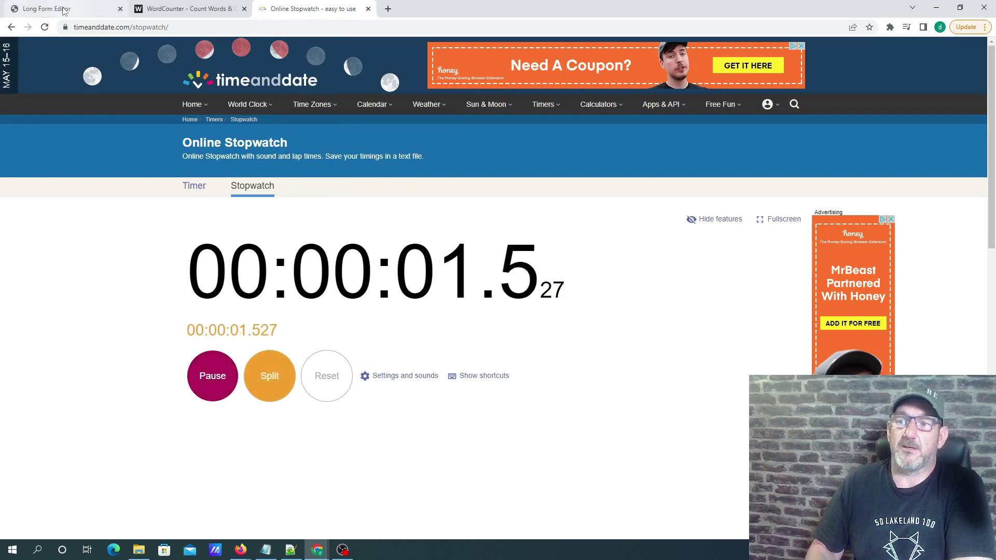
left_click(46, 9)
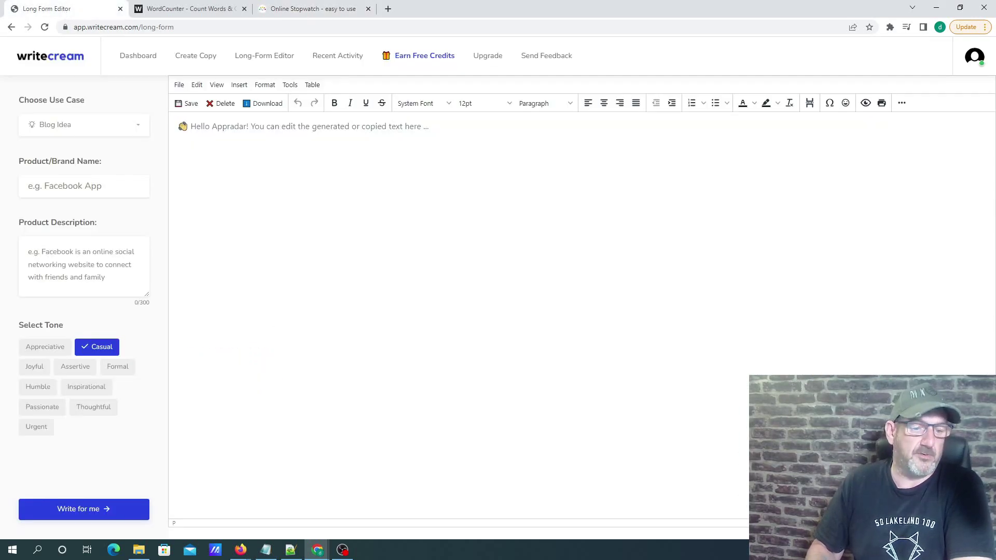
- Enter Elementor as the product name, paste its description, and generate blog ideas
key("alt+Tab")
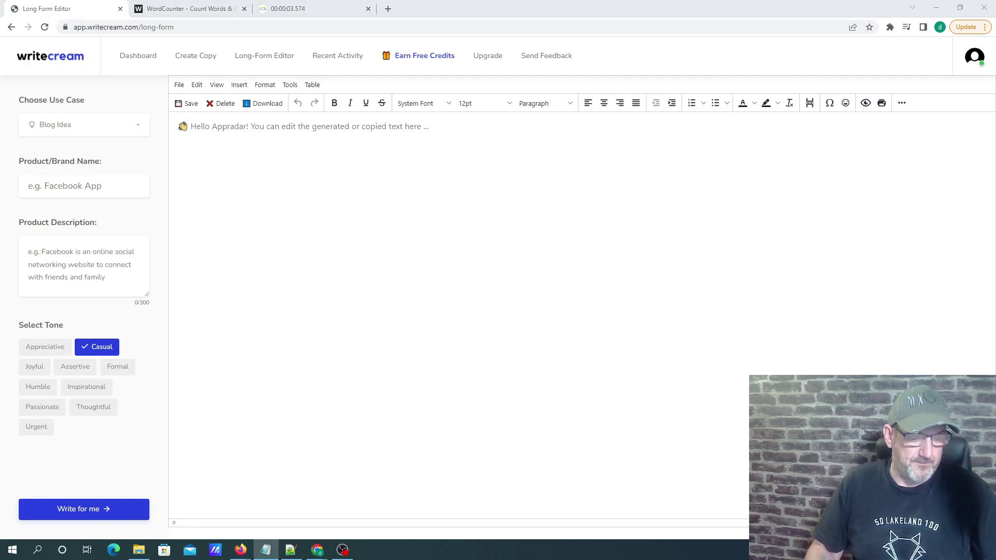
left_click(88, 194)
key("ctrl+v")
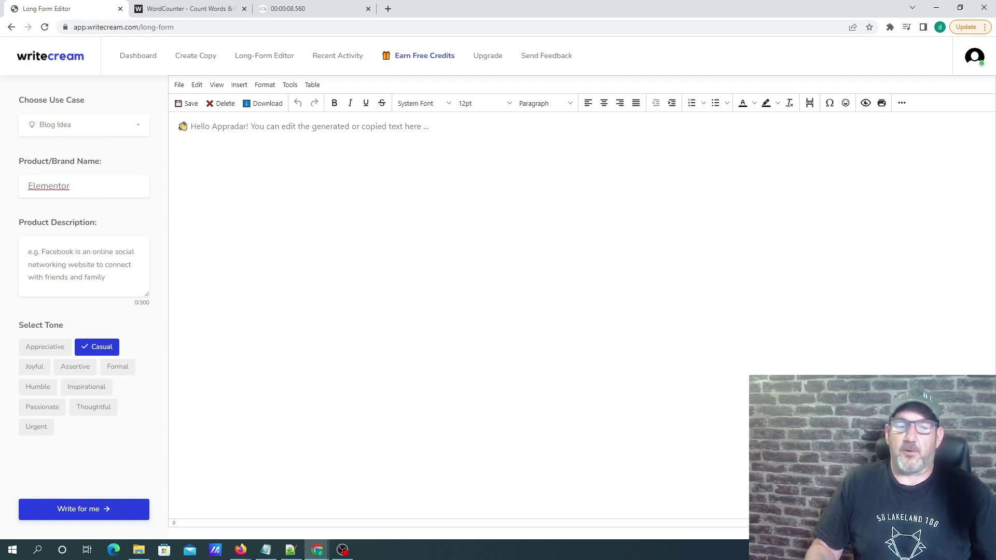
key("alt+Tab")
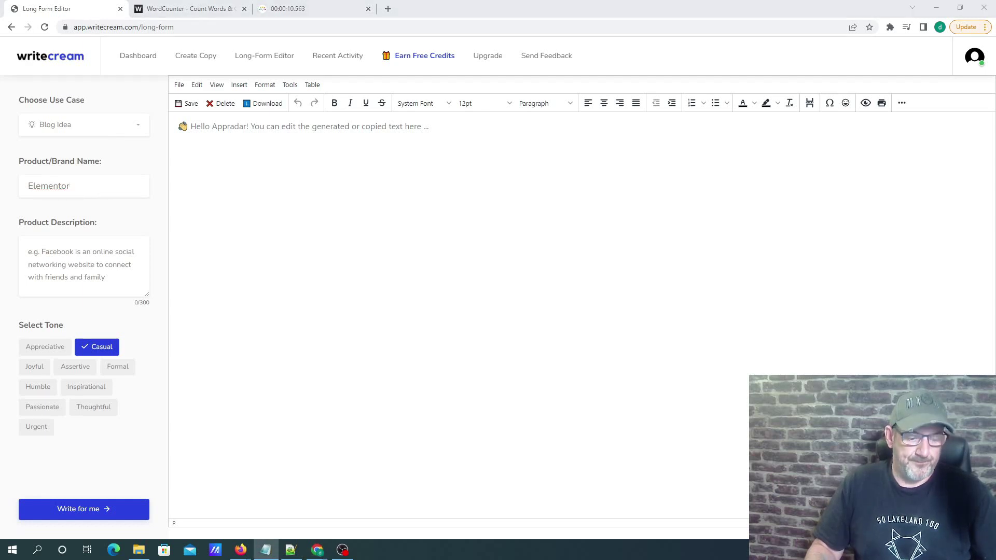
left_click(53, 259)
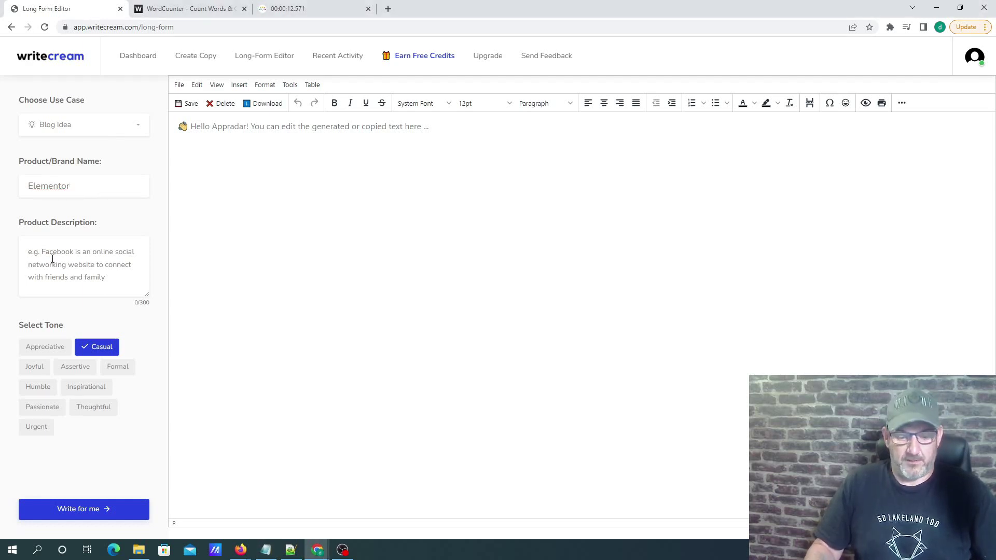
key("ctrl+v")
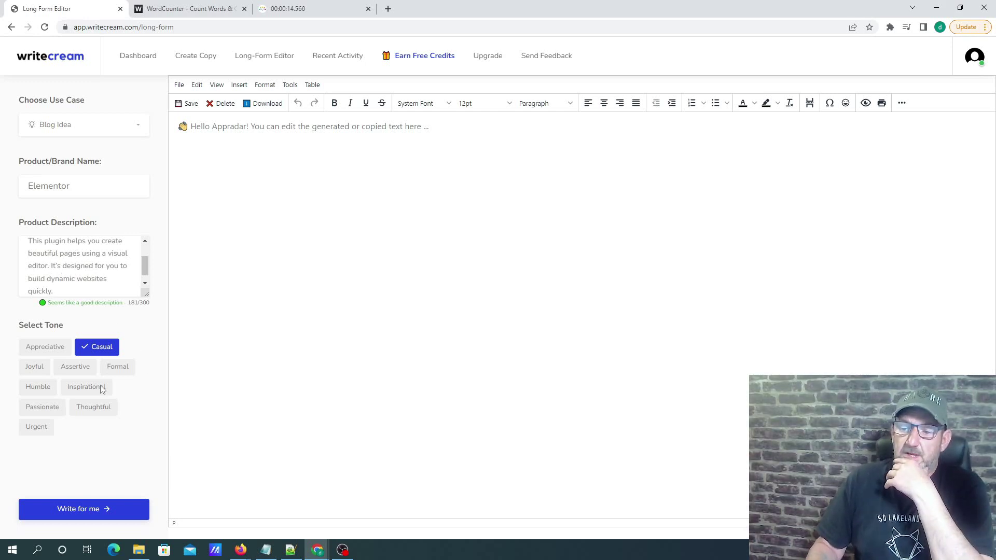
left_click(101, 512)
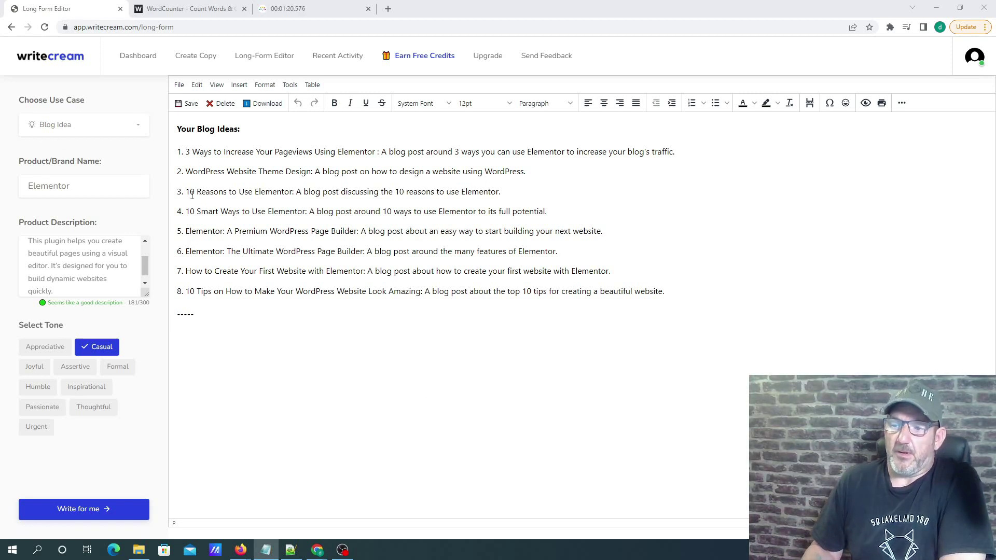
- Copy the fourth idea, '10 Smart Ways to Use Elementor'
left_click_drag(185, 191, 261, 191)
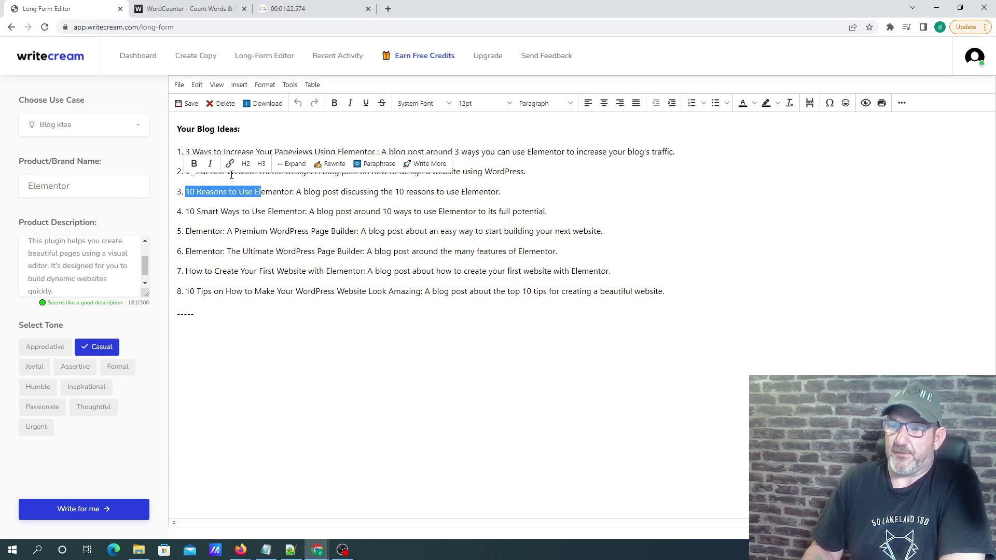
left_click(257, 232)
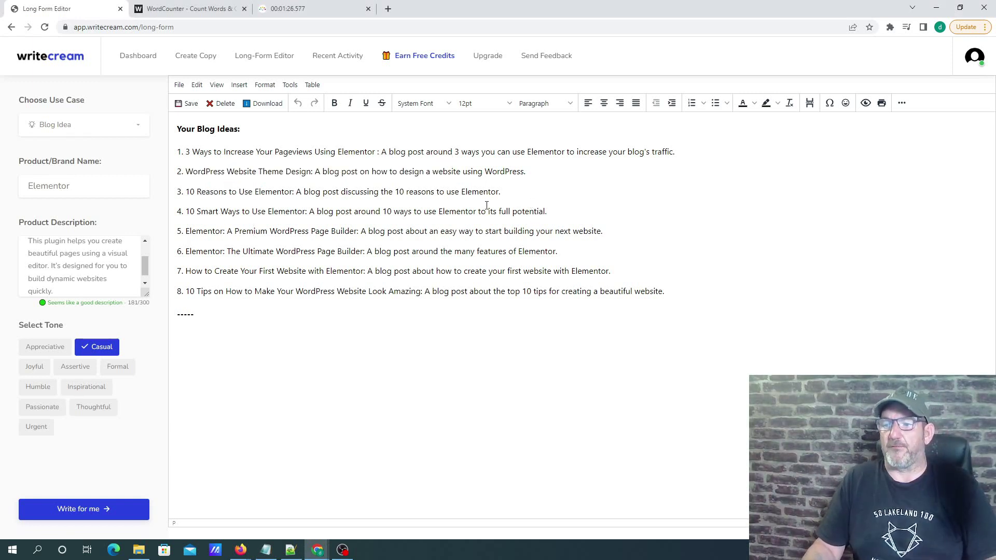
triple_click(504, 211)
key("alt+Tab")
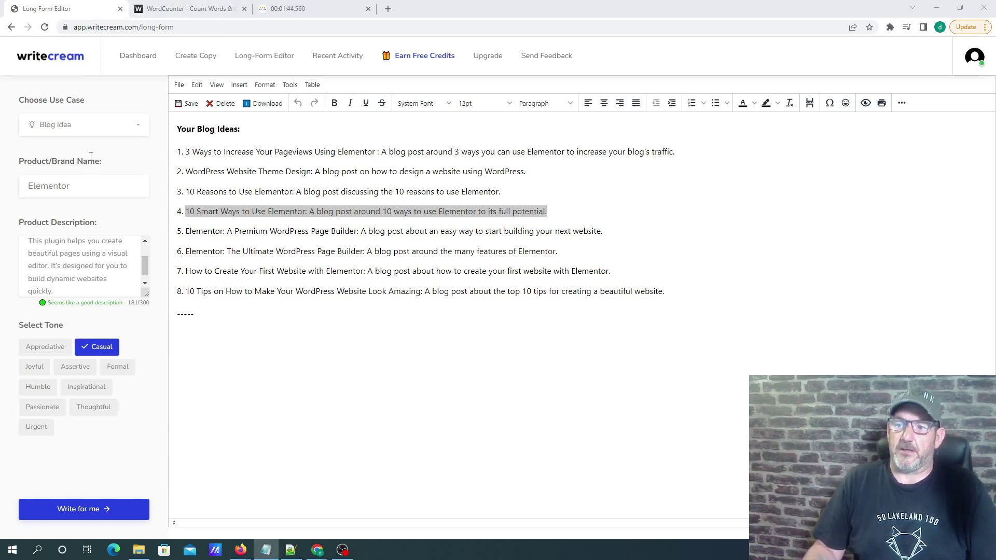
- Switch the use case to Blog Intro and generate four intro drafts
left_click(136, 128)
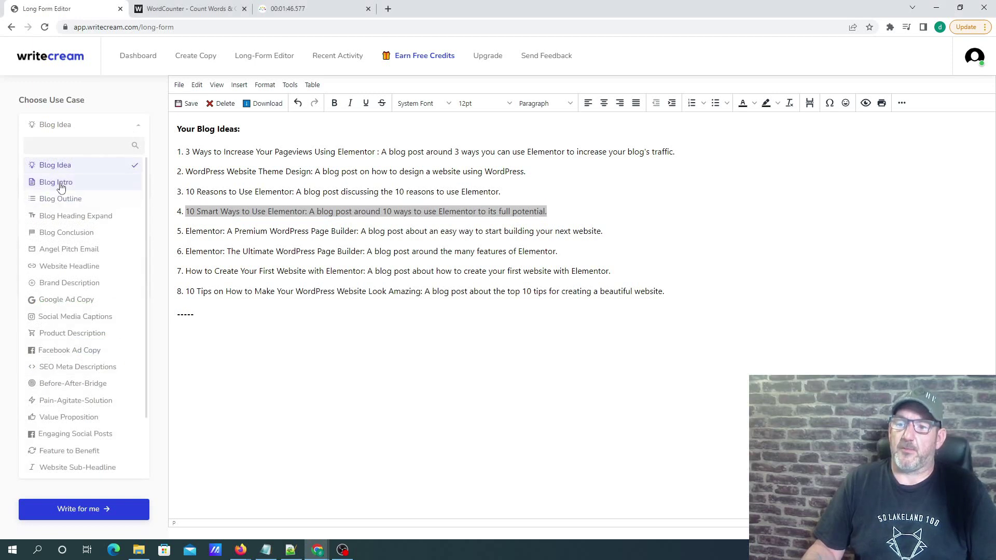
left_click(61, 184)
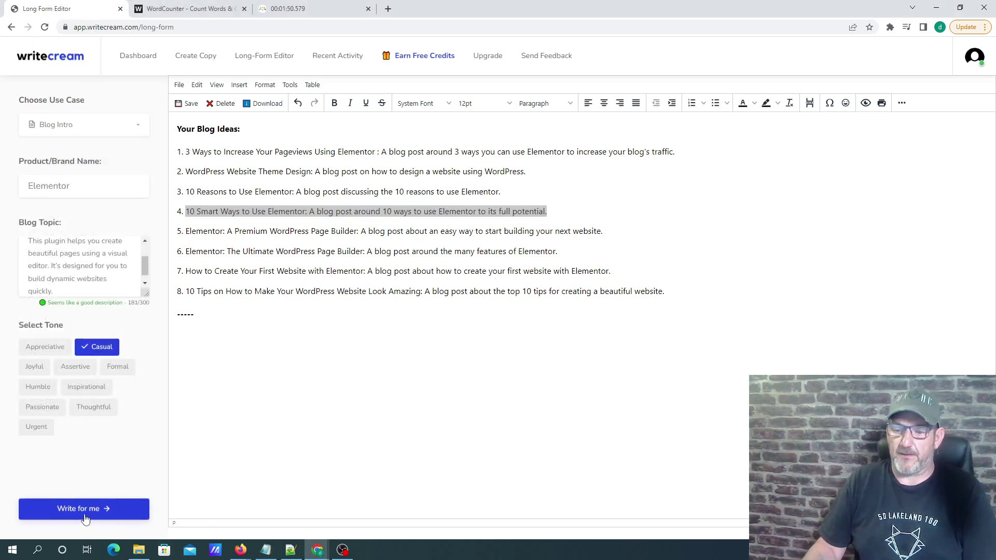
left_click(124, 511)
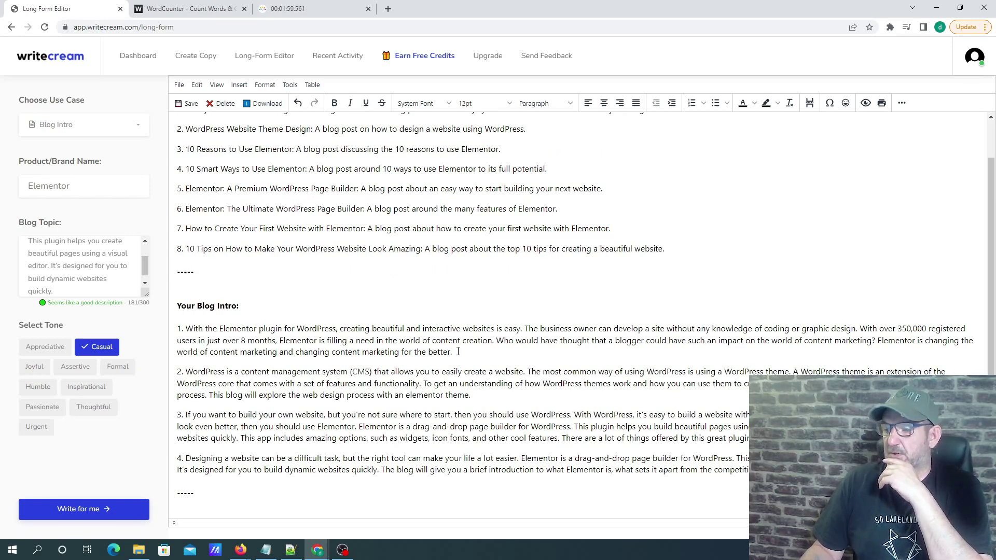
left_click_drag(453, 352, 187, 331)
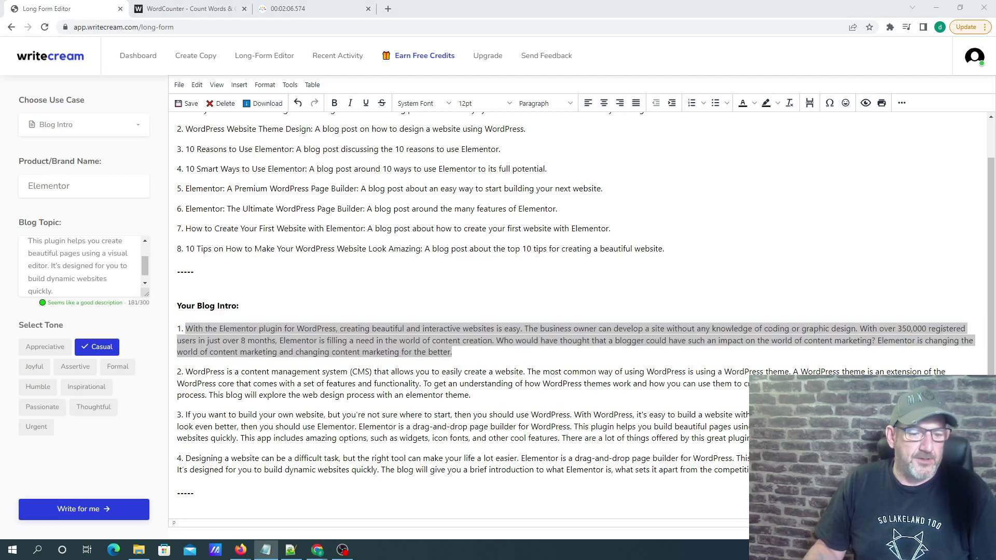
left_click(179, 259)
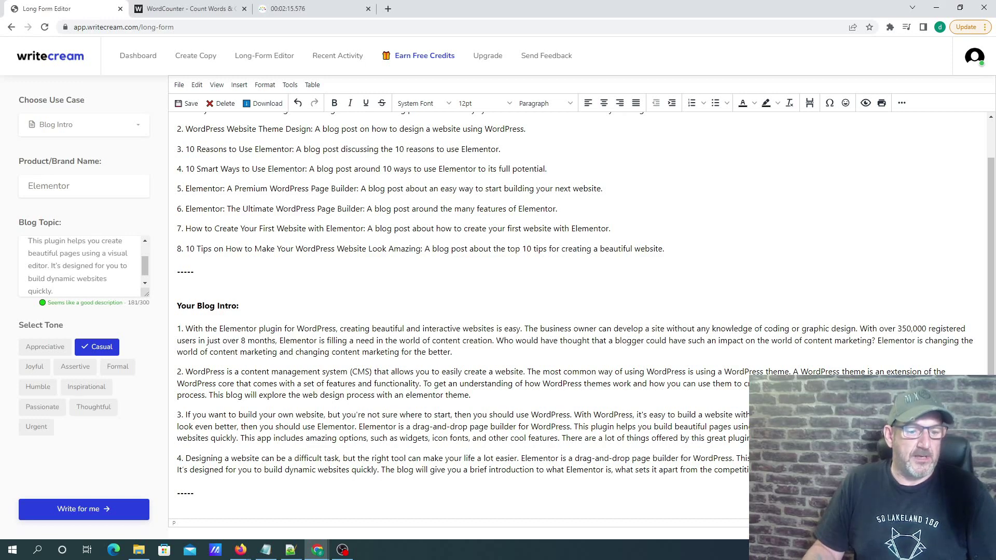
- Replace the blog topic with the '10 Smart Ways to Use Elementor' idea
left_click_drag(186, 169, 549, 170)
key("ctrl+c")
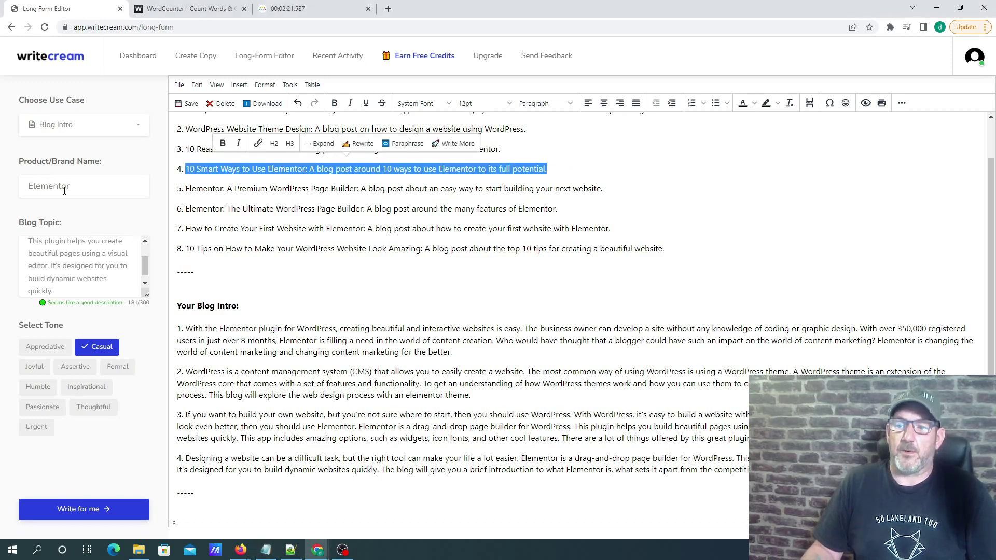
left_click(63, 266)
key("ctrl+a")
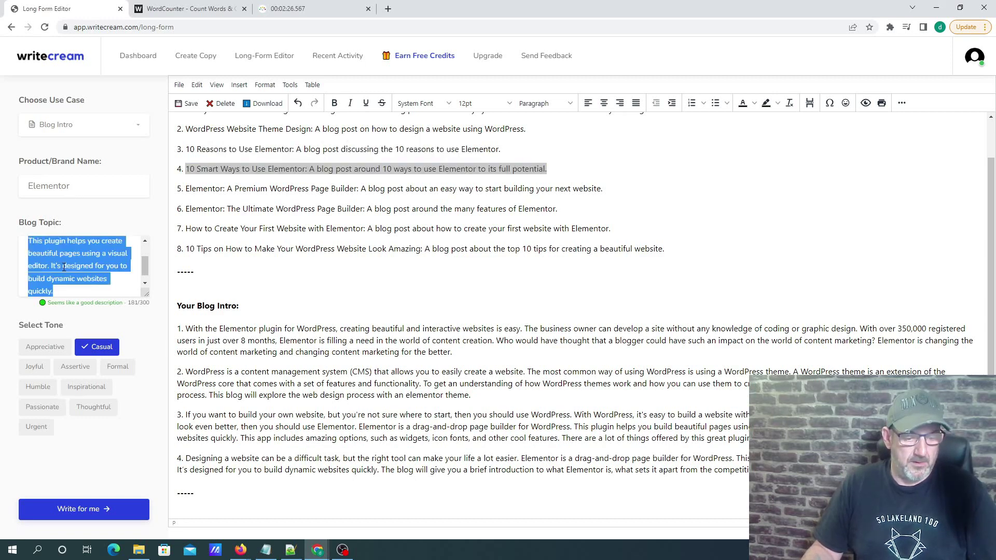
key("ctrl+v")
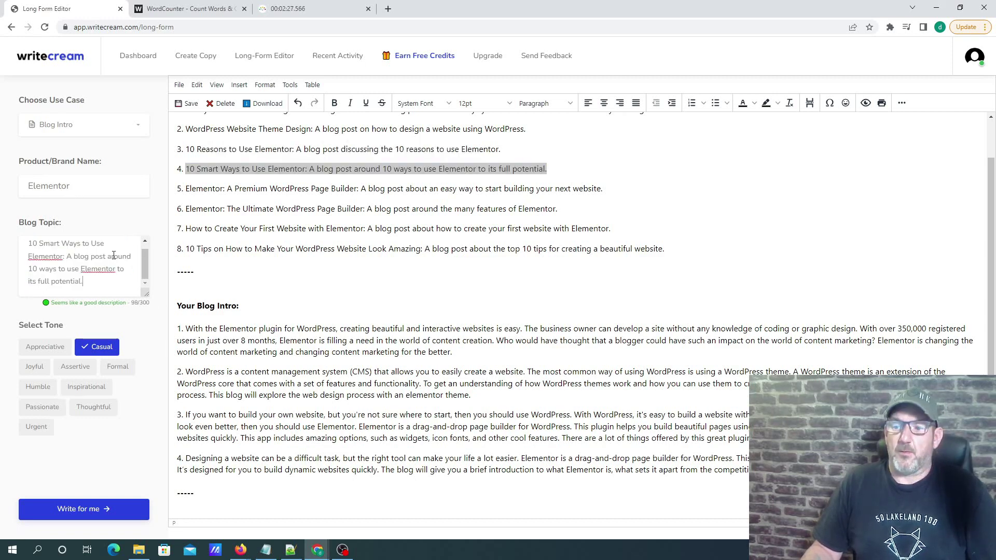
left_click(140, 129)
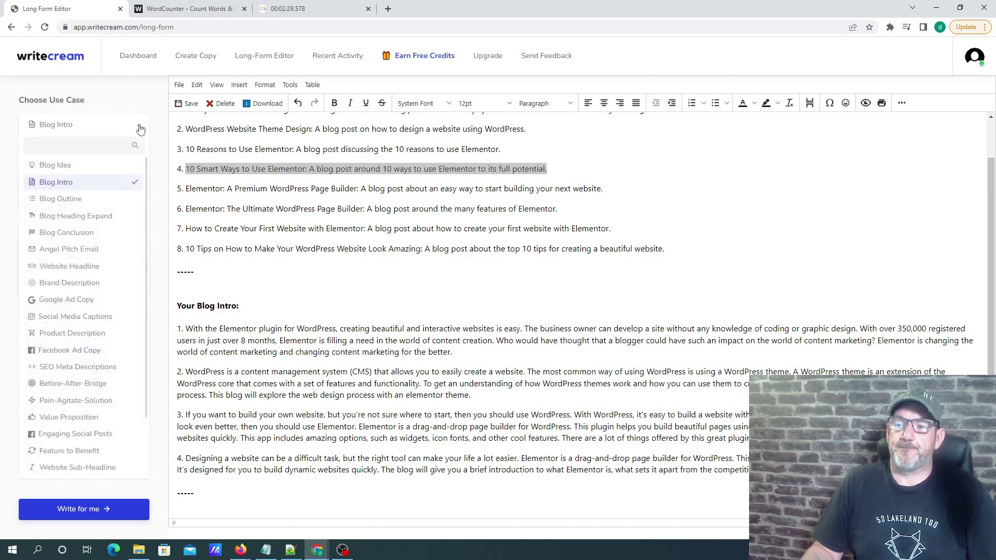
- Switch to Blog Outline, generate four ten-point outlines, and scroll through them
left_click(70, 204)
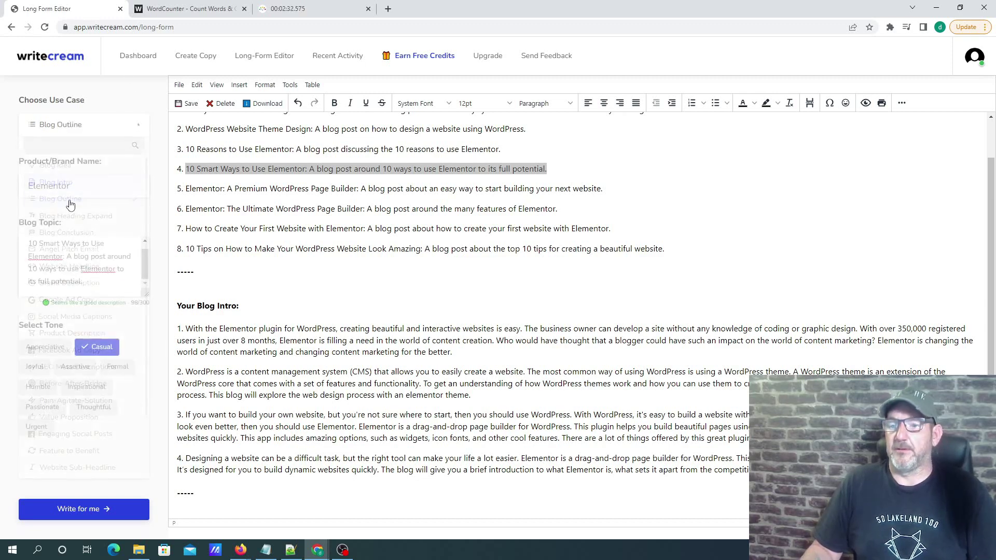
left_click(90, 513)
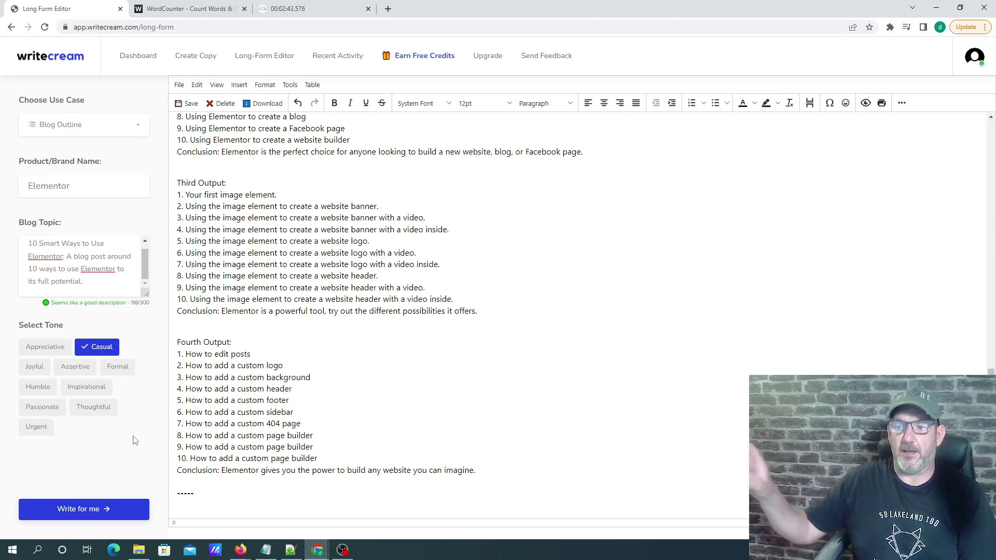
scroll(546, 358, "up", 6)
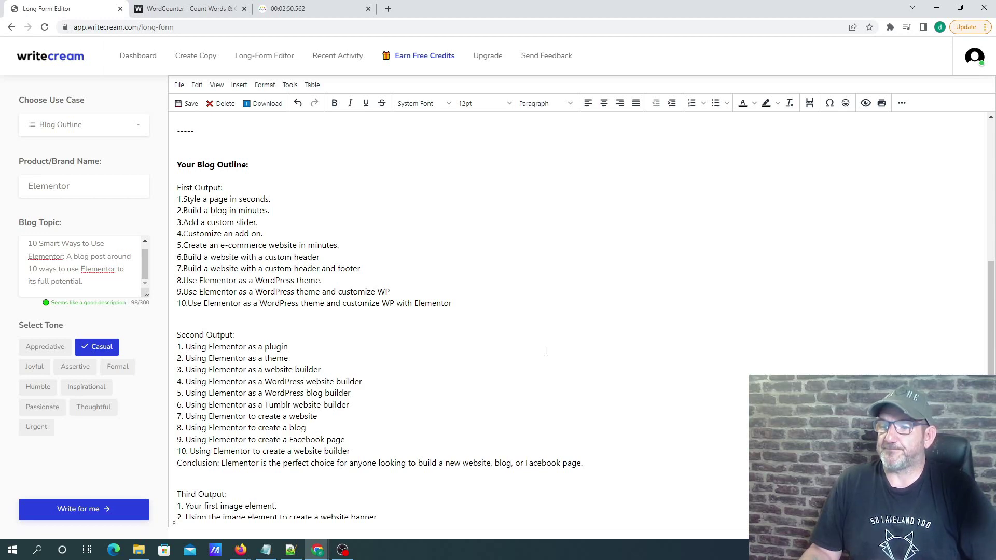
scroll(529, 382, "up", 2)
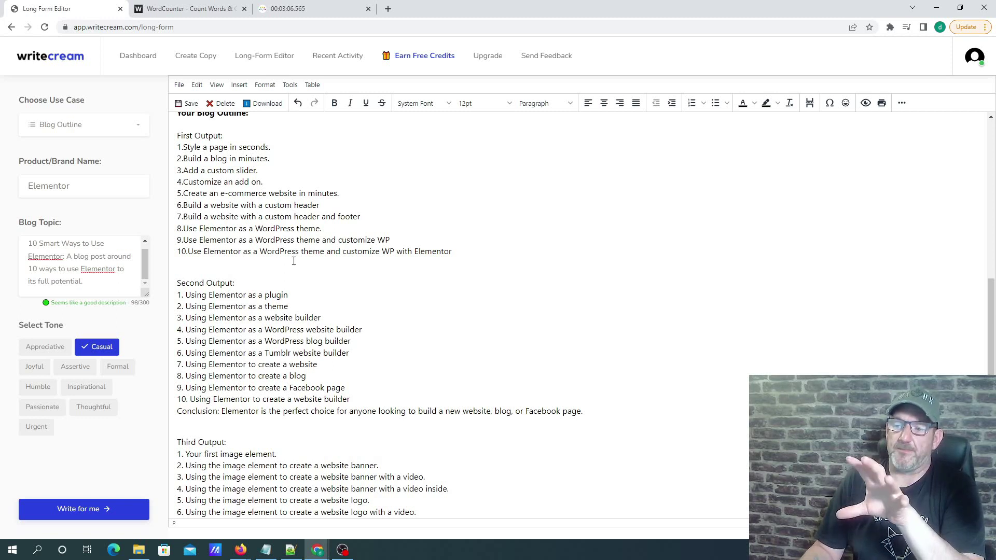
scroll(376, 286, "down", 2)
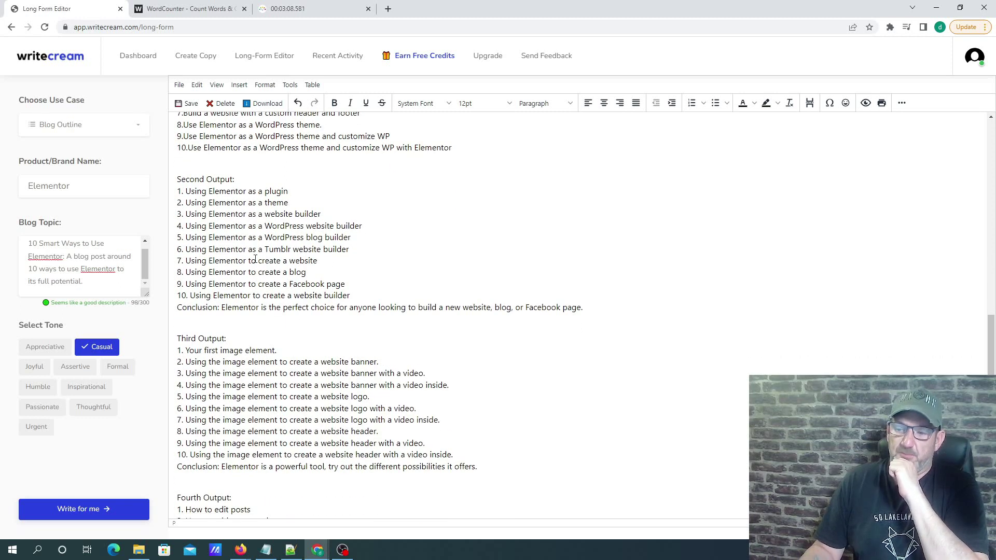
scroll(267, 345, "down", 1)
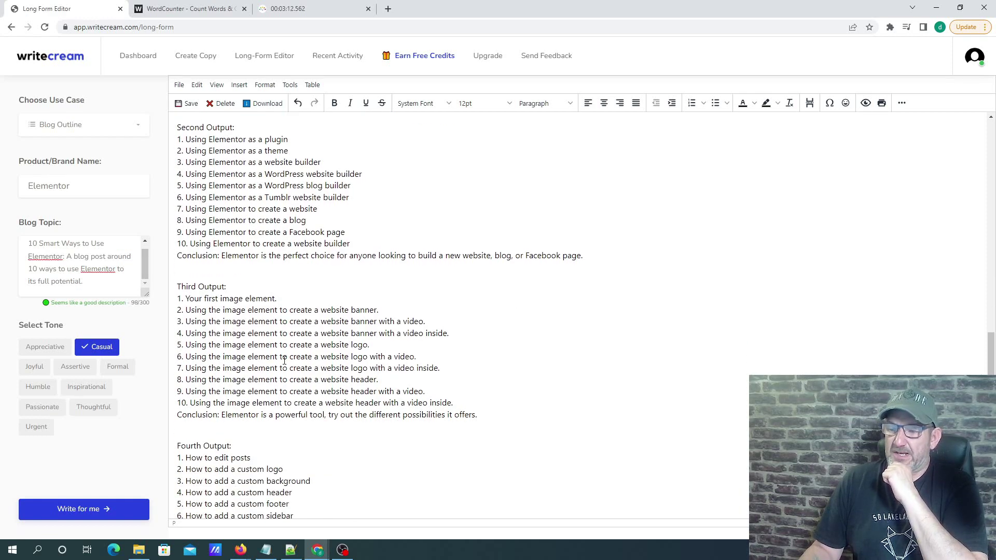
scroll(269, 363, "down", 3)
scroll(445, 383, "up", 5)
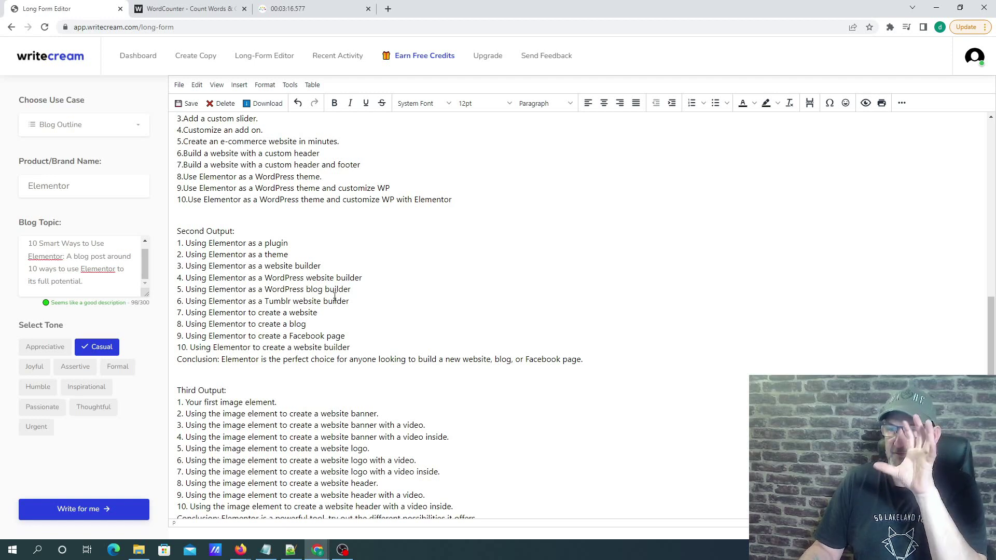
scroll(335, 296, "up", 1)
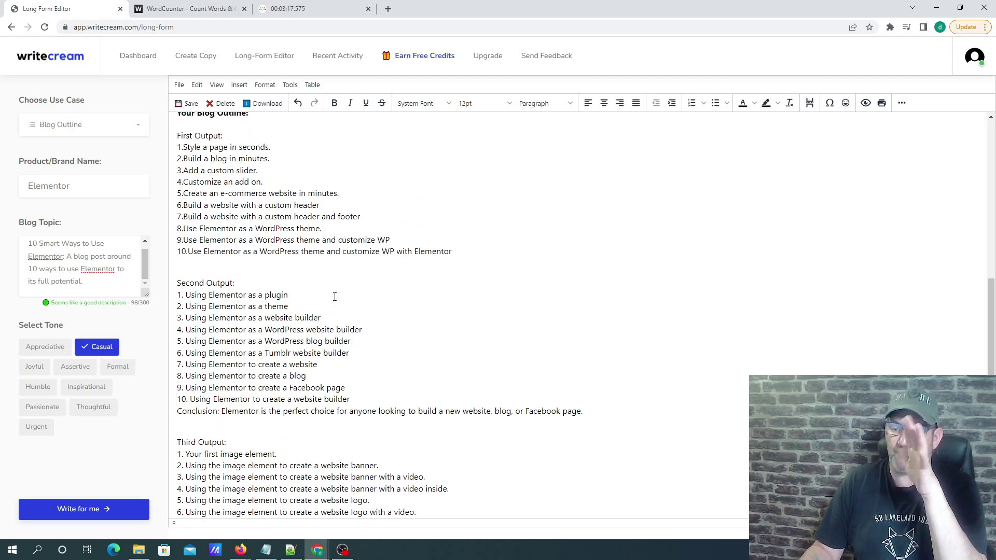
scroll(335, 297, "down", 1)
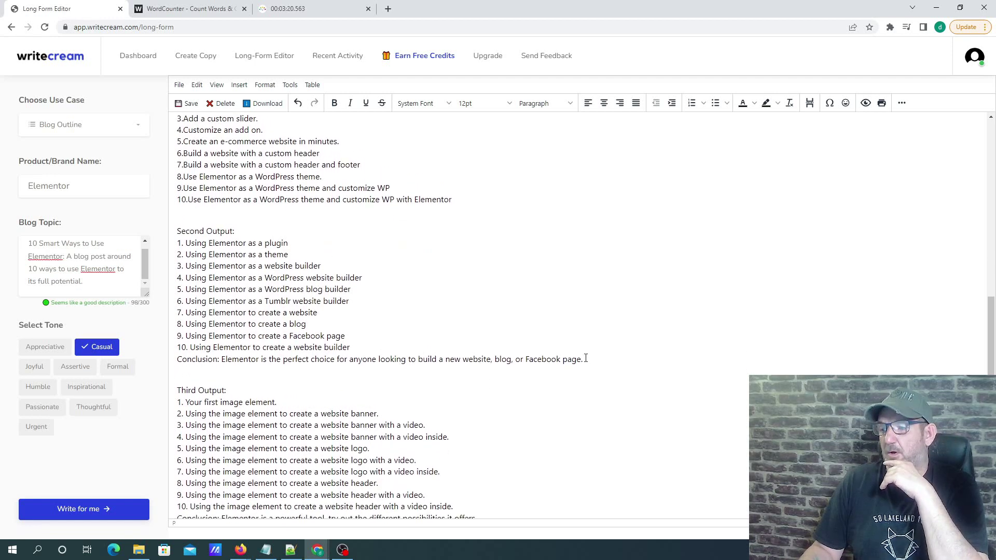
- Copy the Second Output list with its conclusion and bring up the Notepad draft
left_click_drag(587, 360, 171, 250)
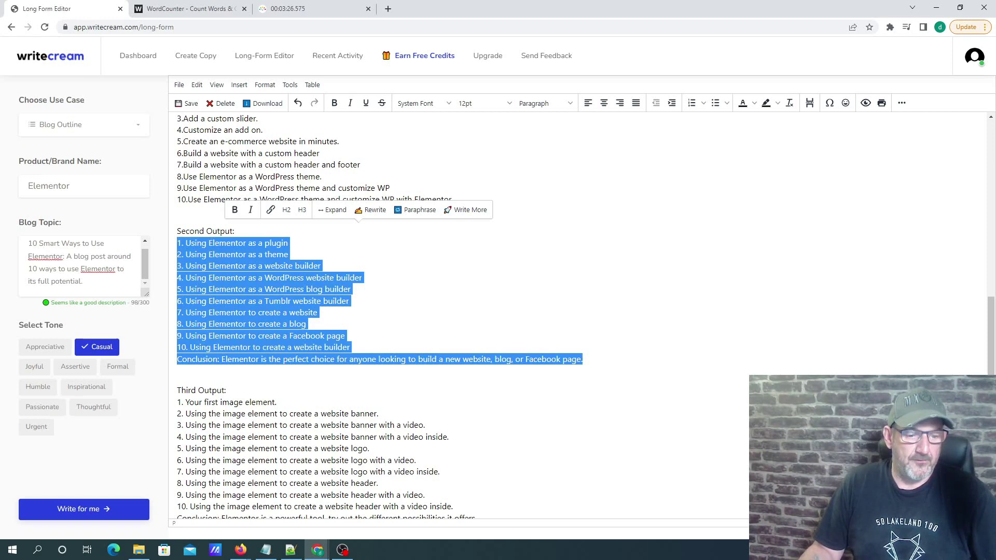
key("alt+Tab")
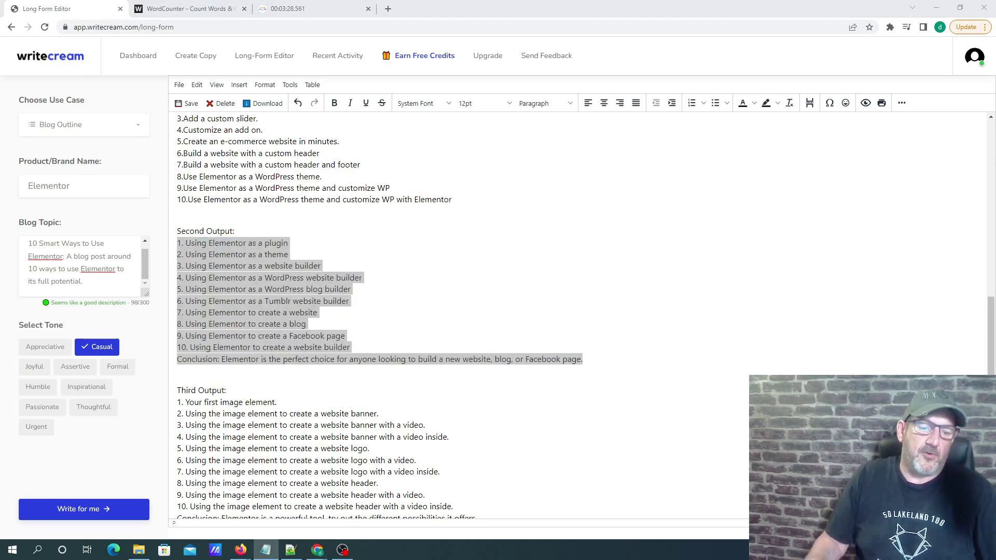
left_click(266, 550)
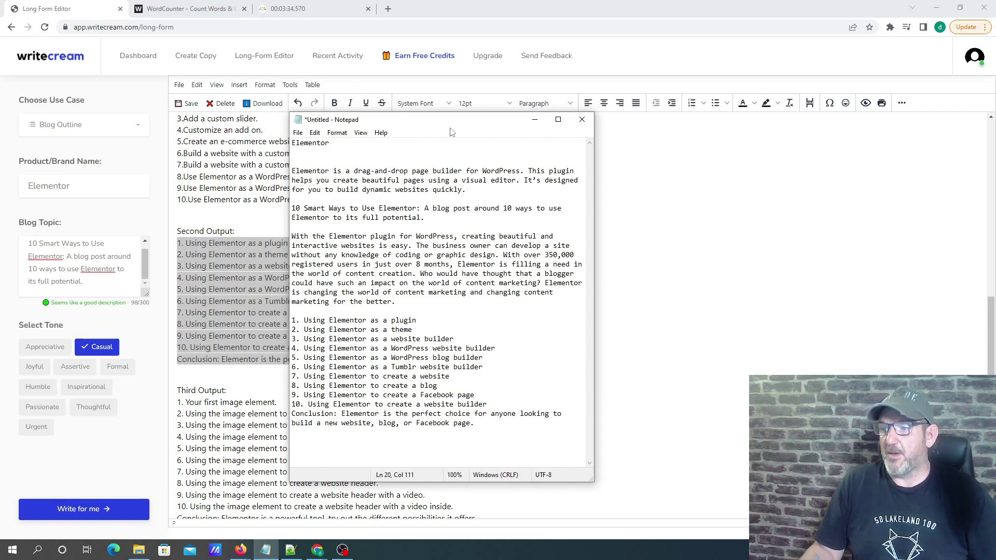
left_click(534, 119)
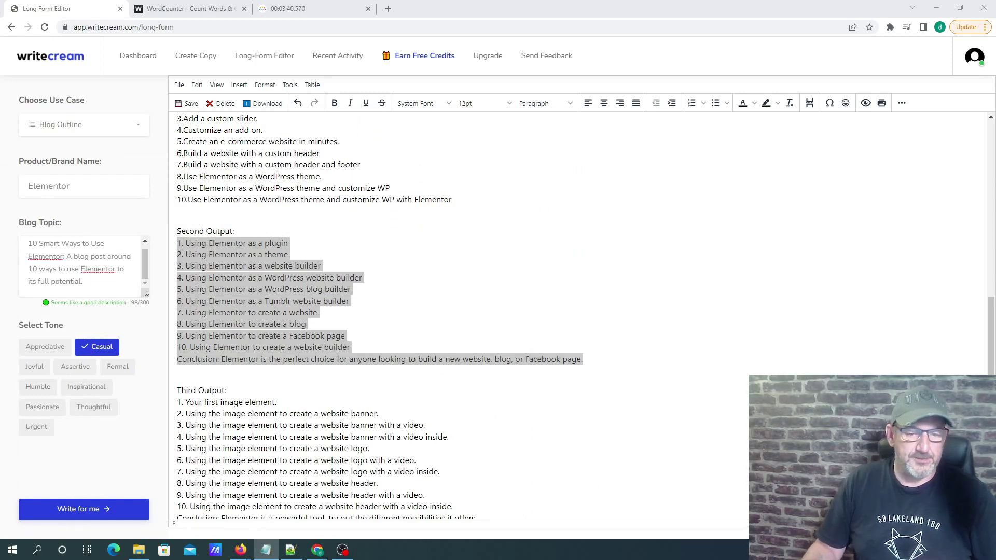
key("alt+Tab")
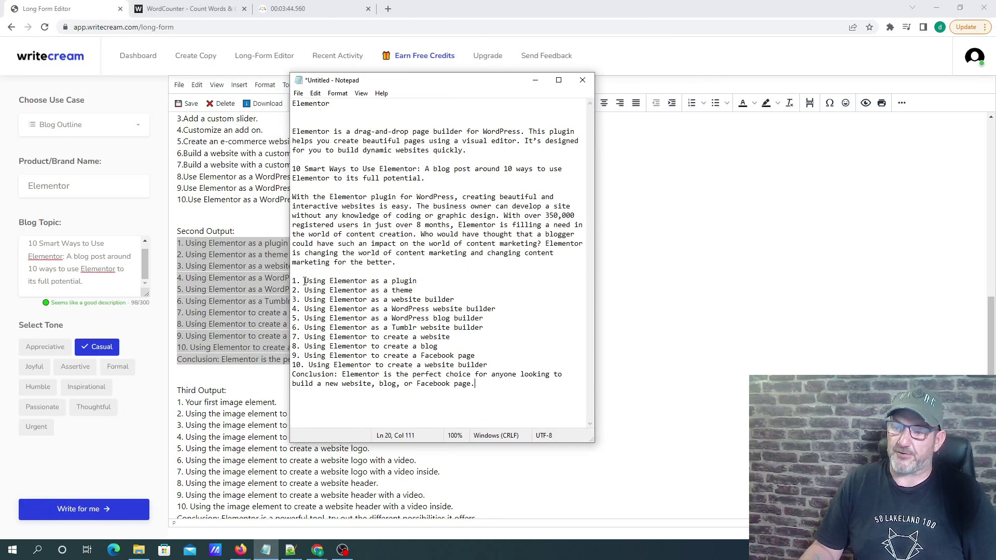
- Strip the list numbers and space out the headings below the intro, then minimize Notepad
left_click_drag(305, 280, 293, 282)
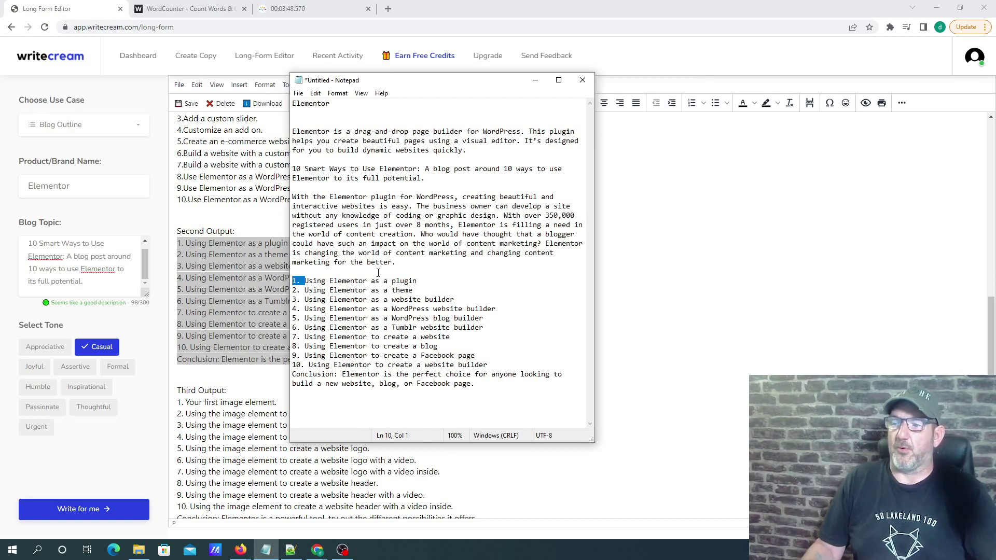
left_click(378, 273)
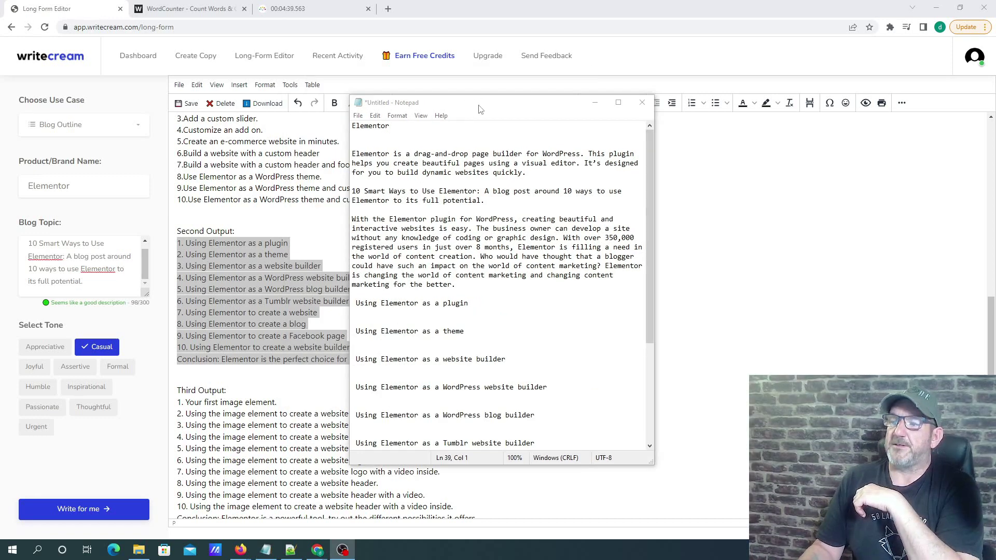
left_click_drag(478, 104, 394, 75)
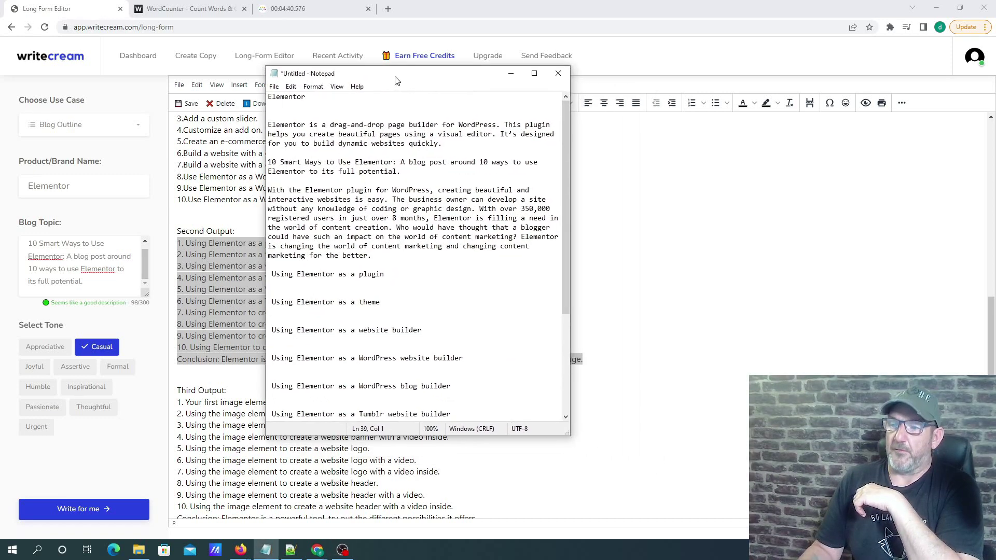
left_click(383, 255)
key("Return")
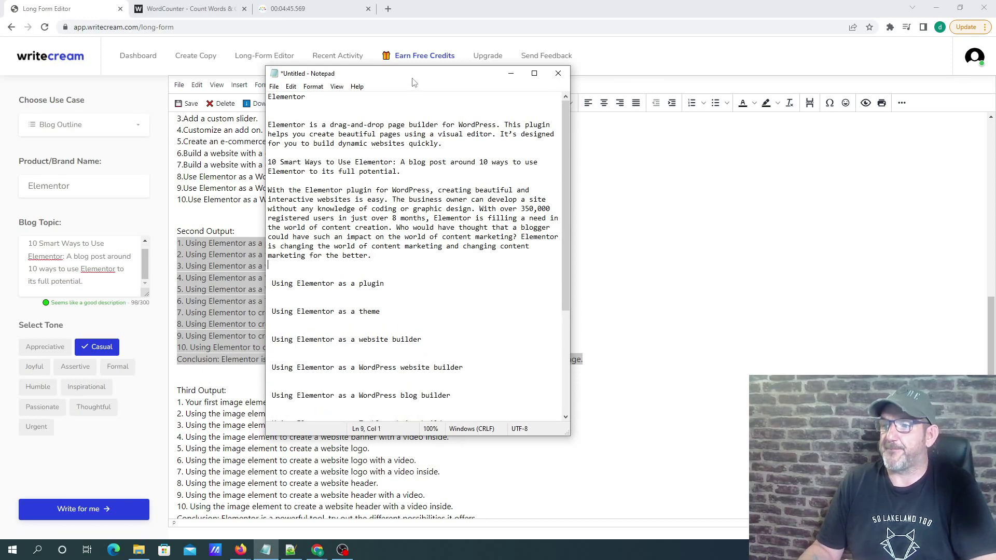
left_click(510, 73)
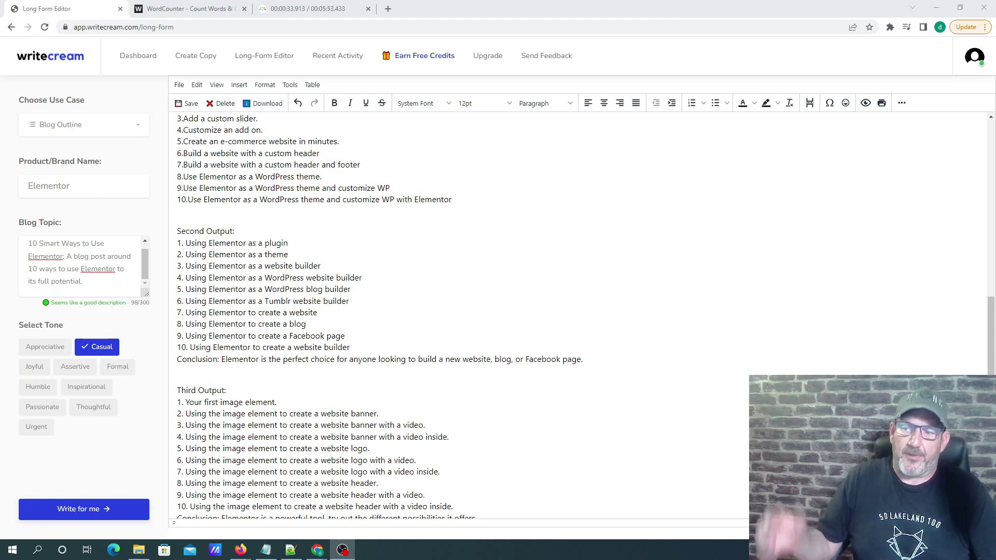
- Choose Blog Heading Expand and generate text for 'Using Elementor as a plugin'
left_click(140, 130)
left_click(140, 130)
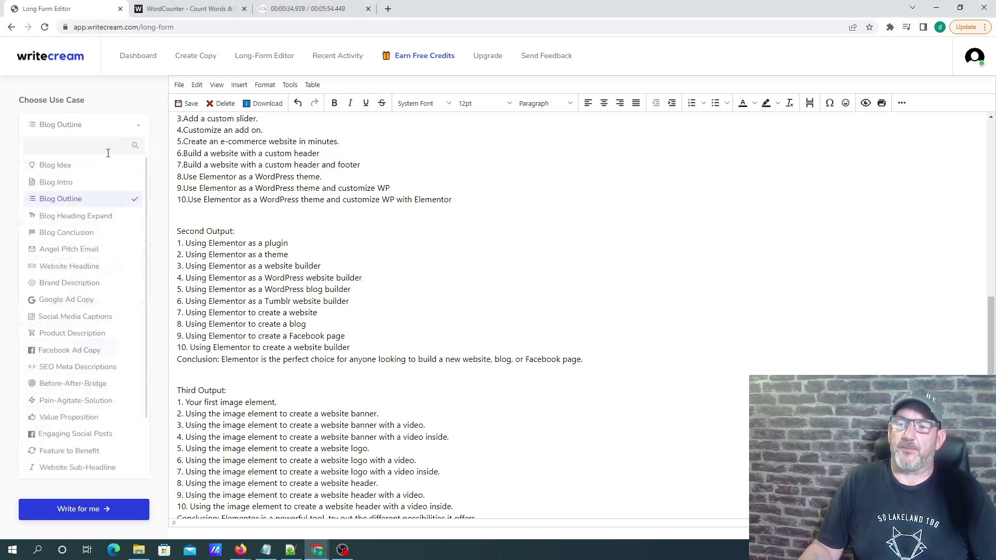
left_click(108, 219)
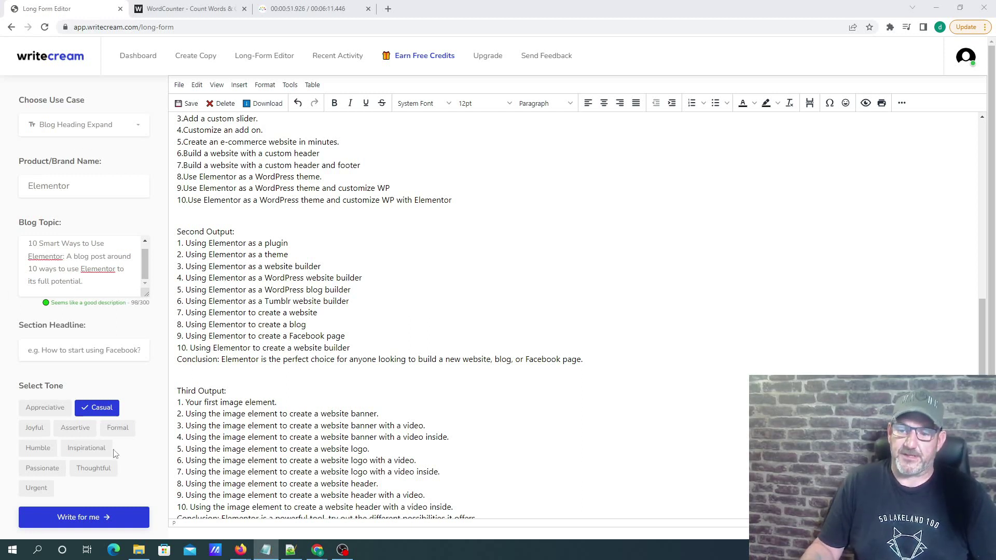
left_click_drag(28, 325, 139, 336)
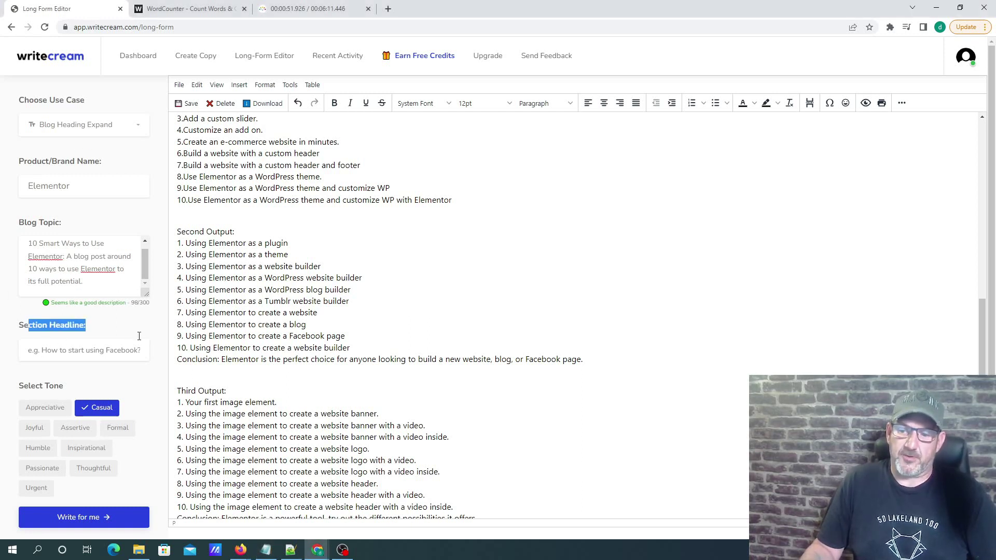
left_click(98, 352)
type("Using Elementor as a plugin")
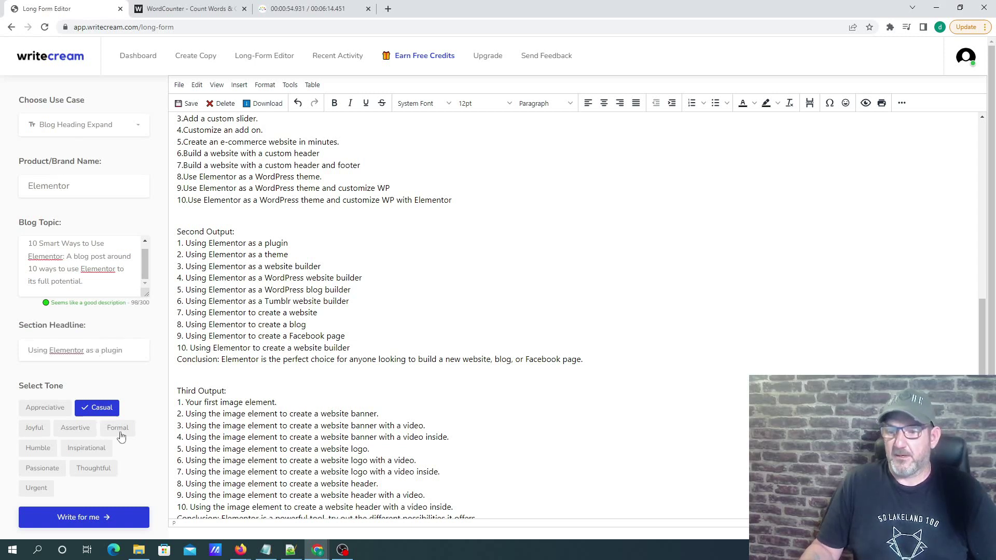
left_click(81, 517)
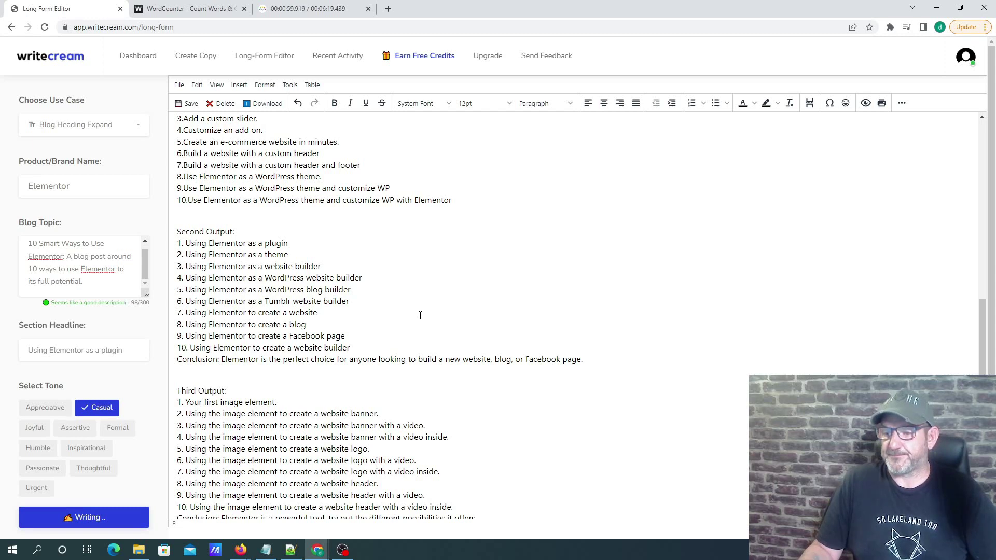
- Paste the second plugin expansion under the plugin heading and copy the theme heading
scroll(420, 316, "down", 1)
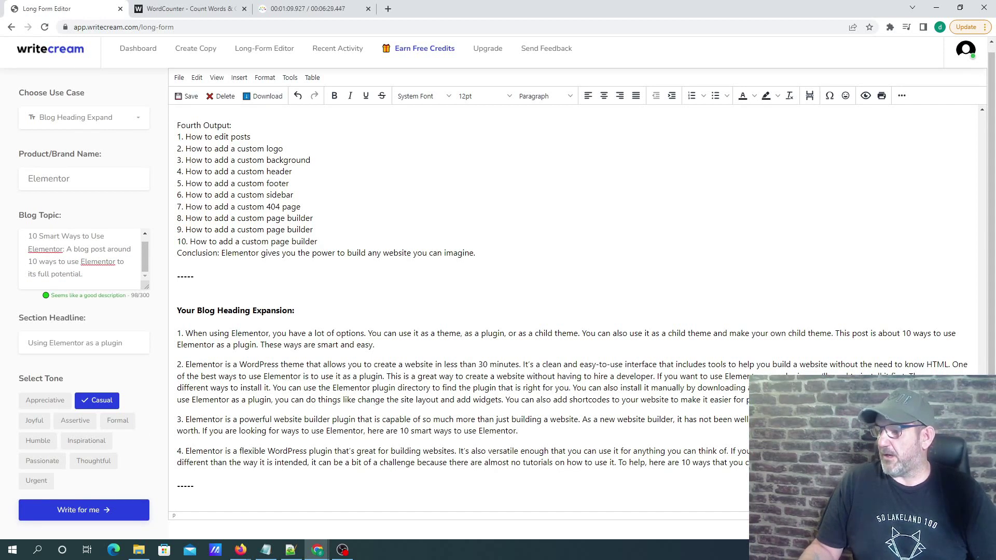
left_click_drag(882, 400, 186, 364)
key("ctrl+c")
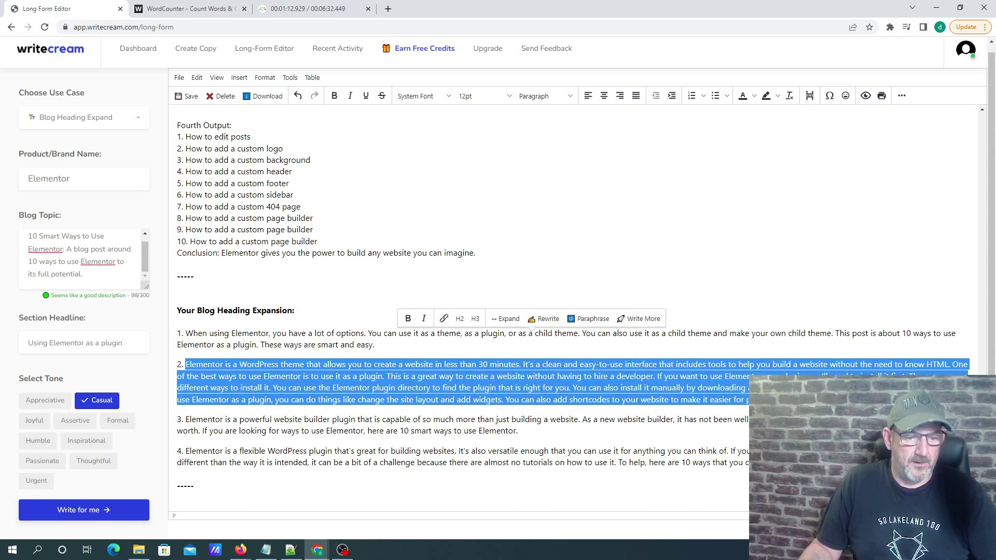
key("alt+Tab")
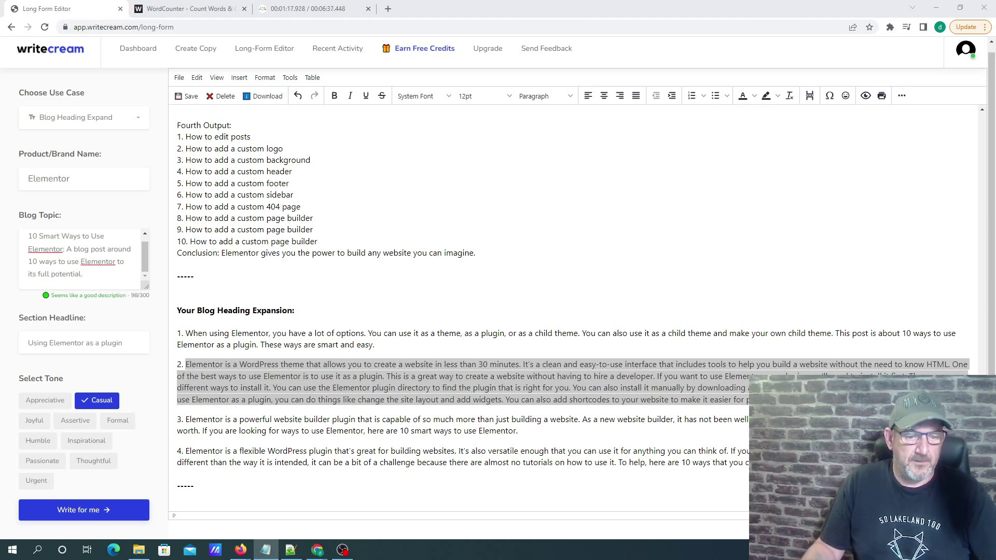
key("ctrl+v")
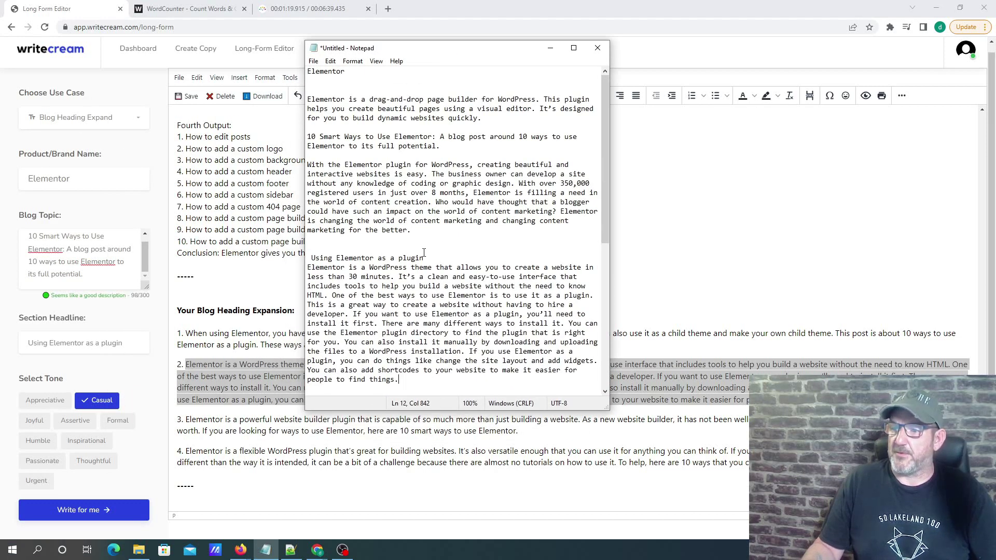
left_click_drag(603, 208, 605, 291)
left_click_drag(420, 249, 310, 249)
key("ctrl+c")
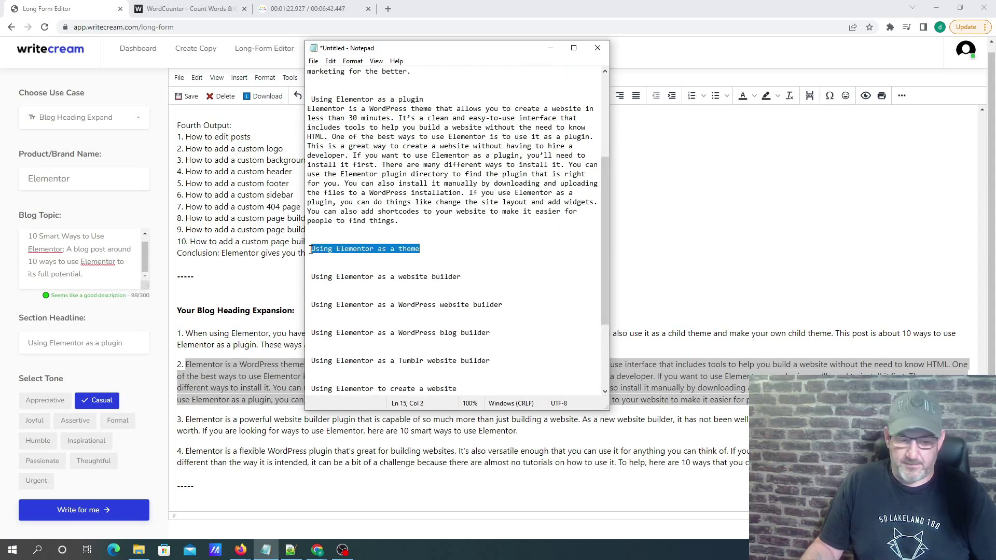
- Set the section headline to 'Using Elementor as a theme' and generate expansions
left_click(550, 48)
triple_click(80, 344)
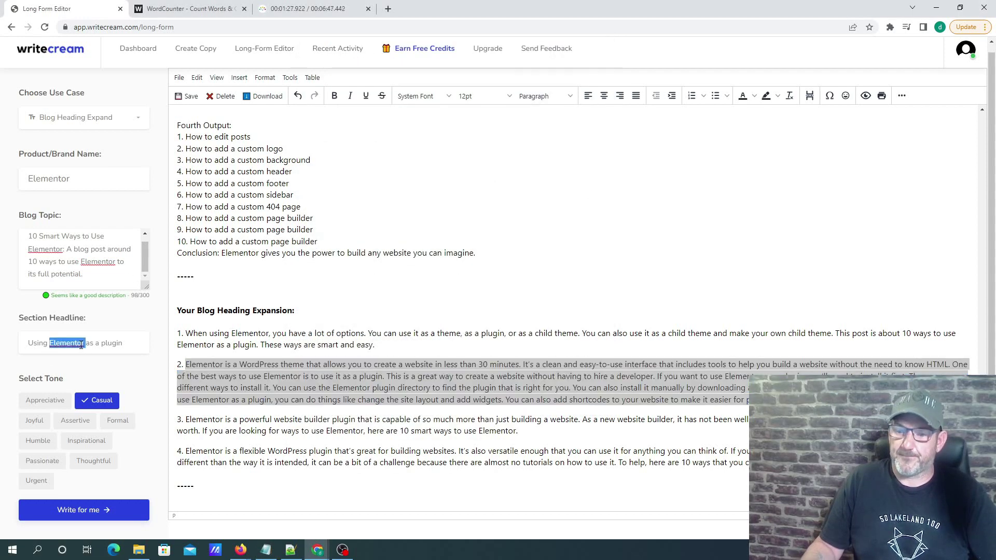
key("ctrl+v")
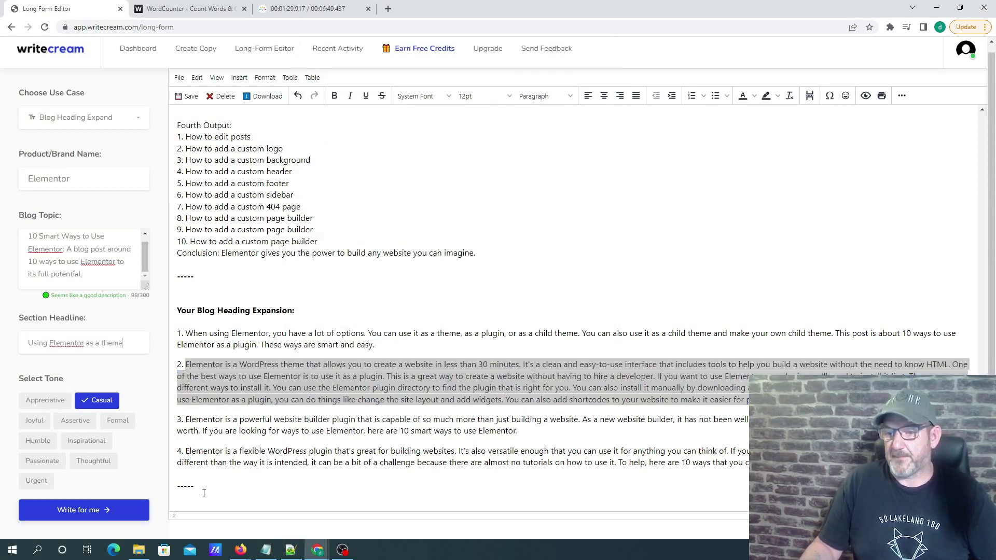
left_click(87, 511)
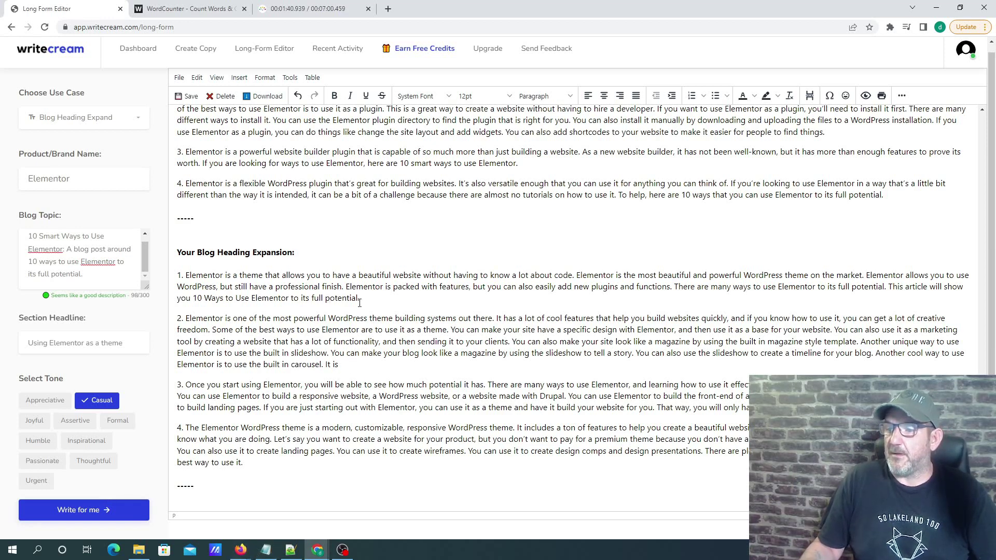
- Paste the first theme expansion paragraph under the theme heading, then check the stopwatch
left_click_drag(360, 298, 186, 270)
key("ctrl+c")
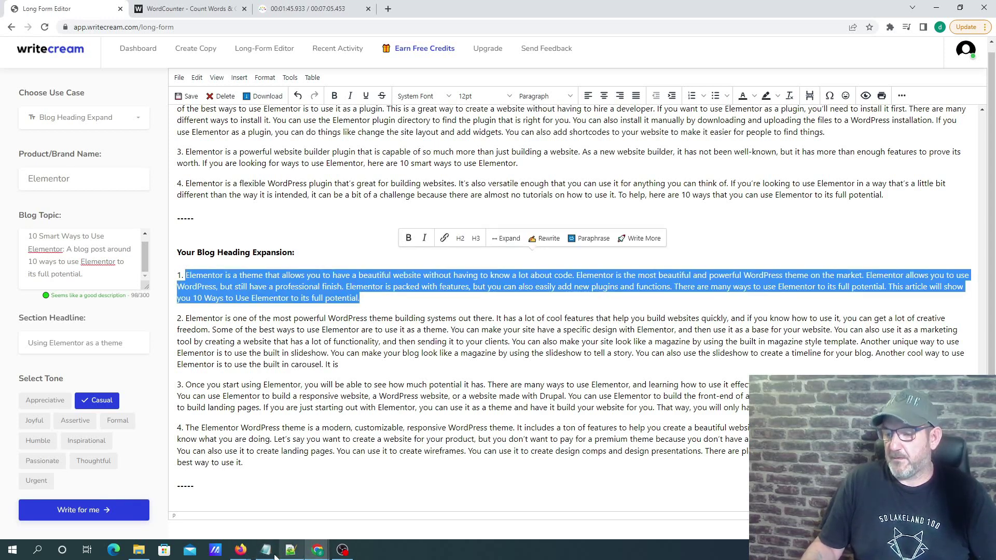
mouse_move(274, 553)
left_click(269, 520)
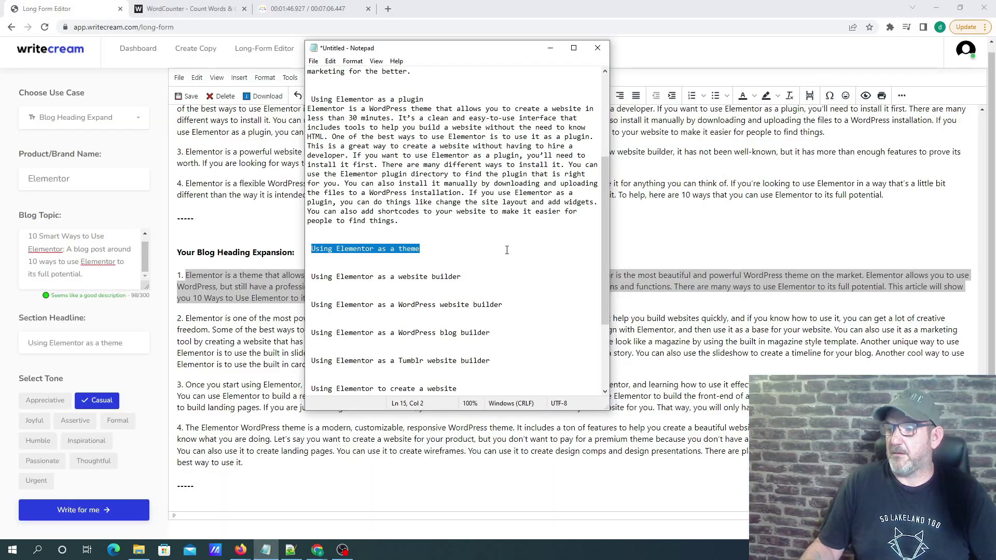
left_click(423, 248)
key("Return")
key("ctrl+v")
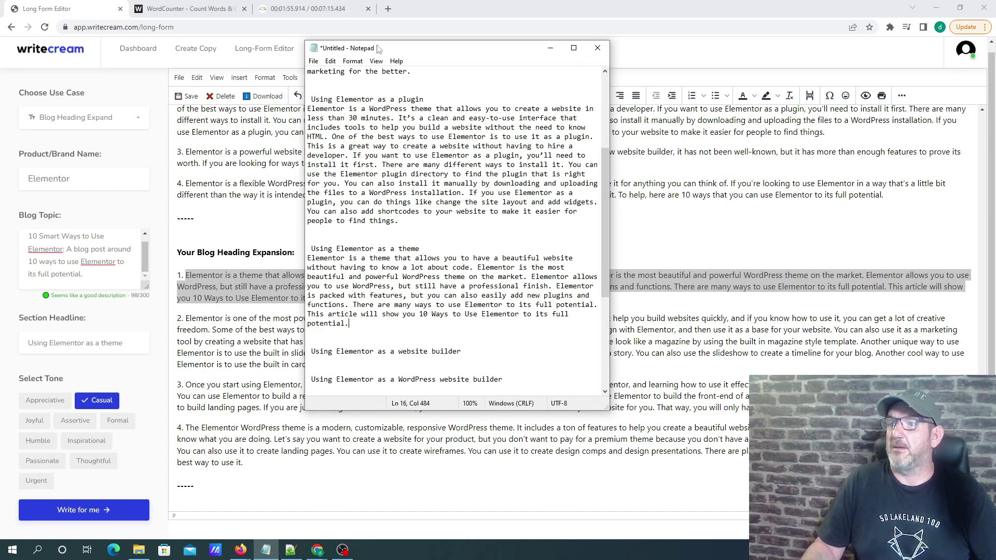
key("alt+Tab")
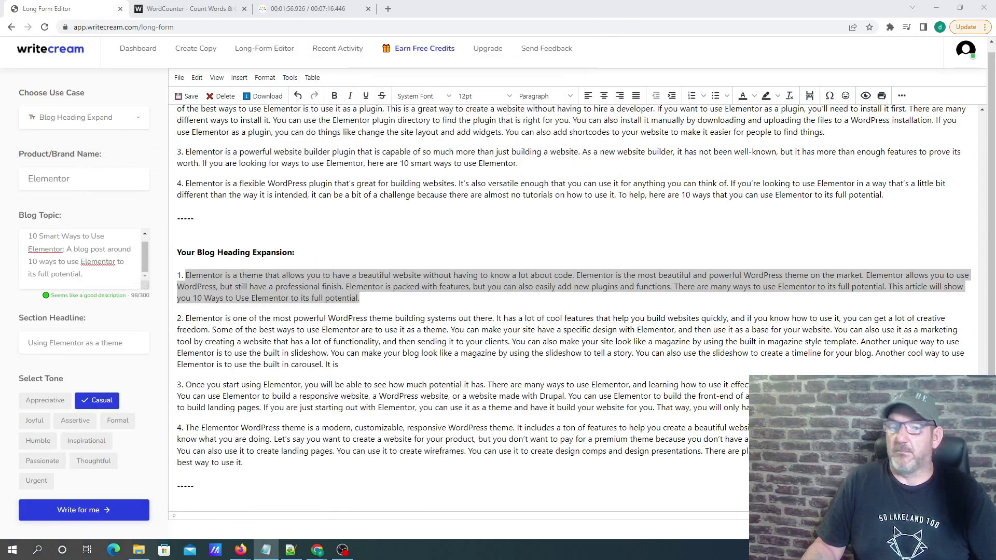
left_click(308, 9)
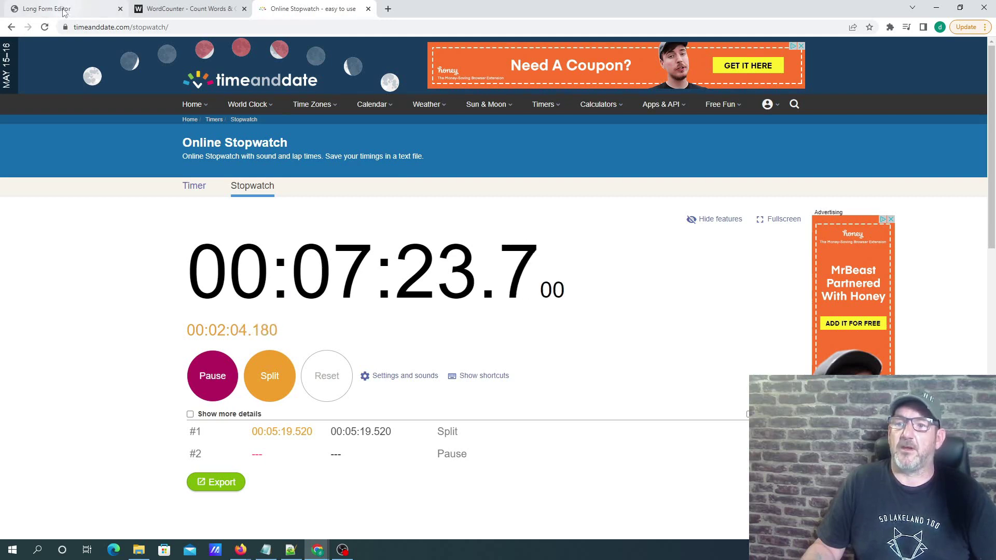
- Go back to the Writecream Long Form Editor tab
left_click(47, 9)
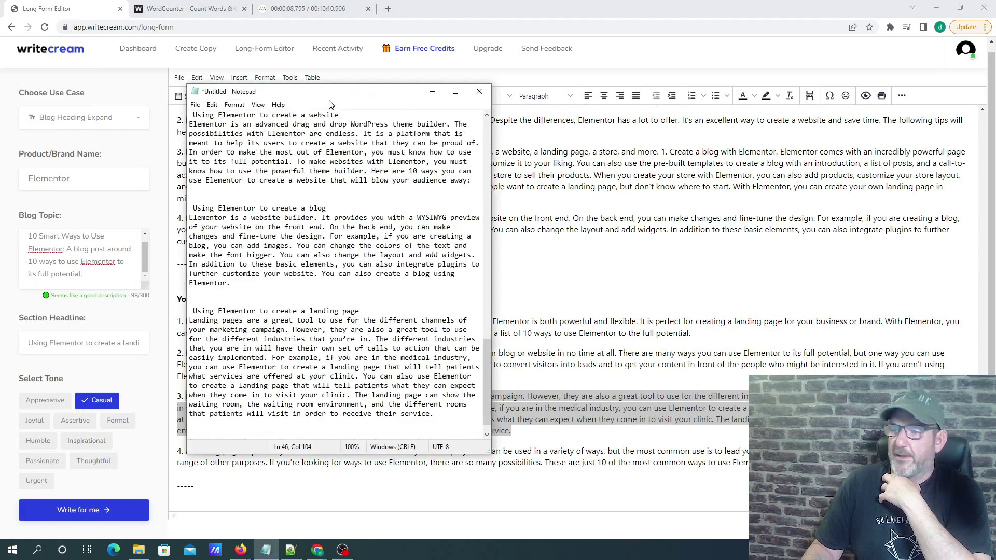
- Copy the 'WordPress blog builder' heading from the Notepad draft
left_click_drag(389, 49, 525, 100)
scroll(644, 273, "up", 15)
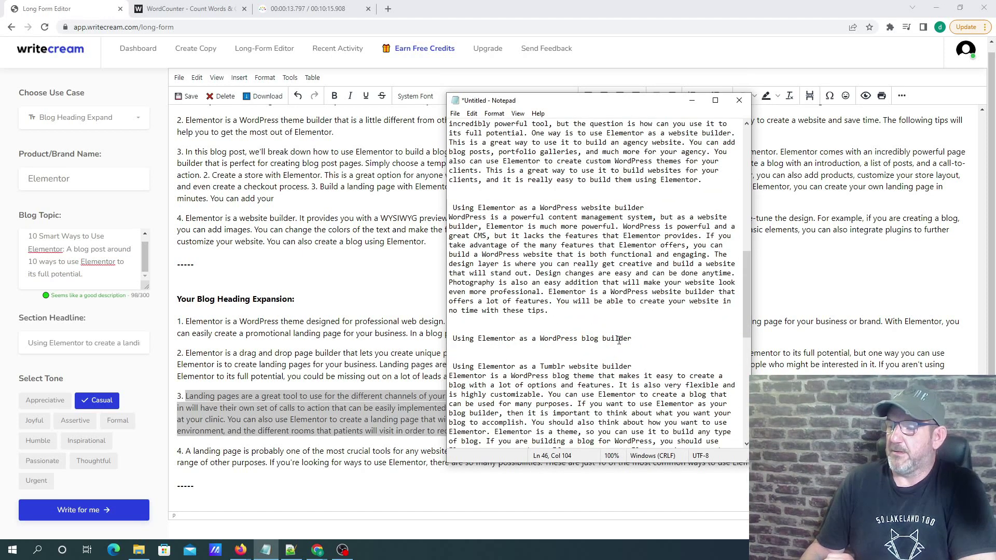
scroll(617, 338, "down", 5)
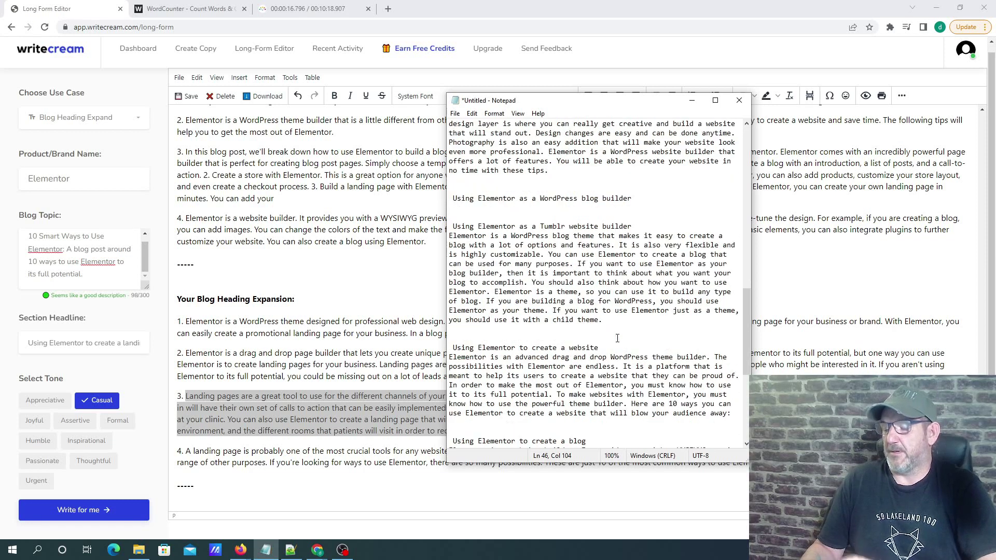
scroll(617, 338, "up", 3)
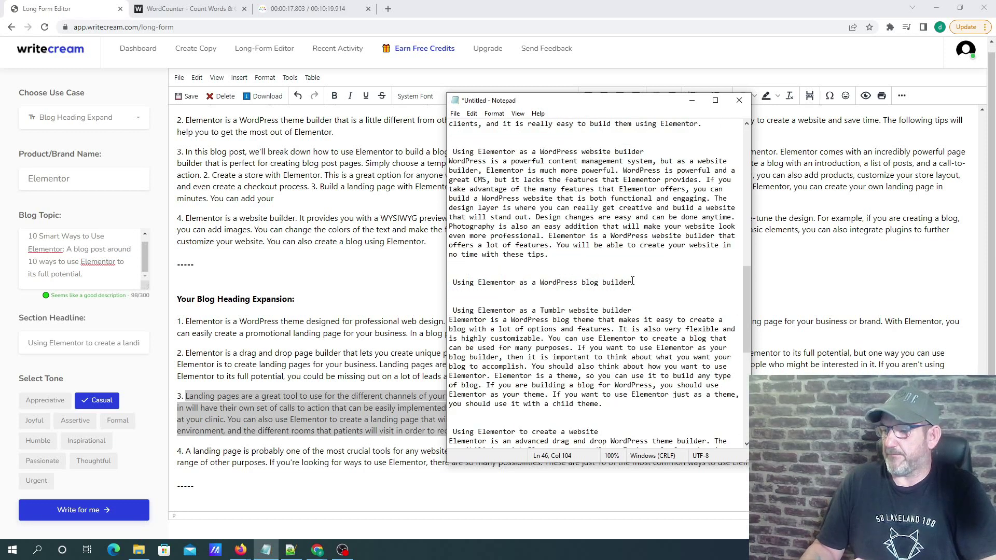
left_click(536, 291)
left_click_drag(535, 291, 453, 283)
key("ctrl+c")
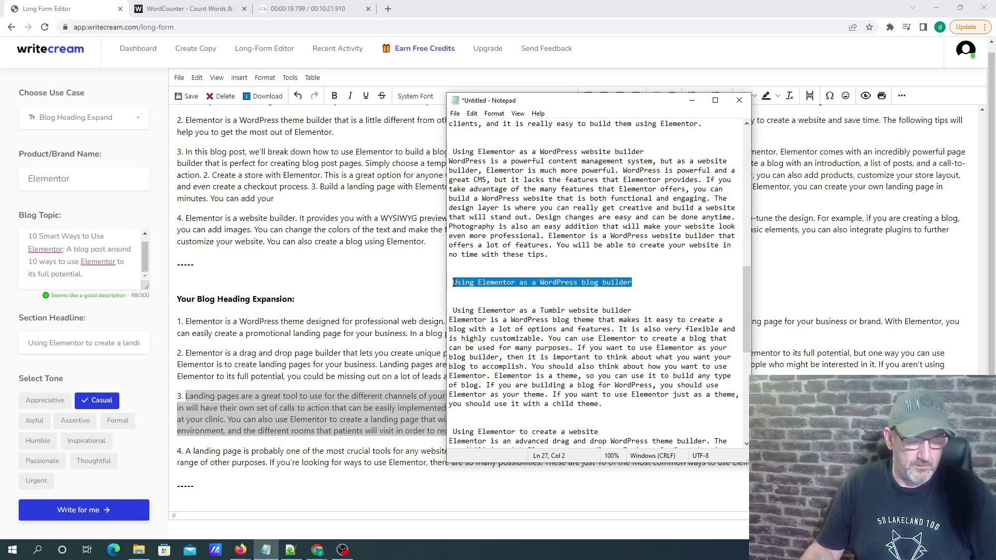
- Generate an expansion for the blog builder heading and select its first paragraph
left_click(691, 100)
triple_click(90, 344)
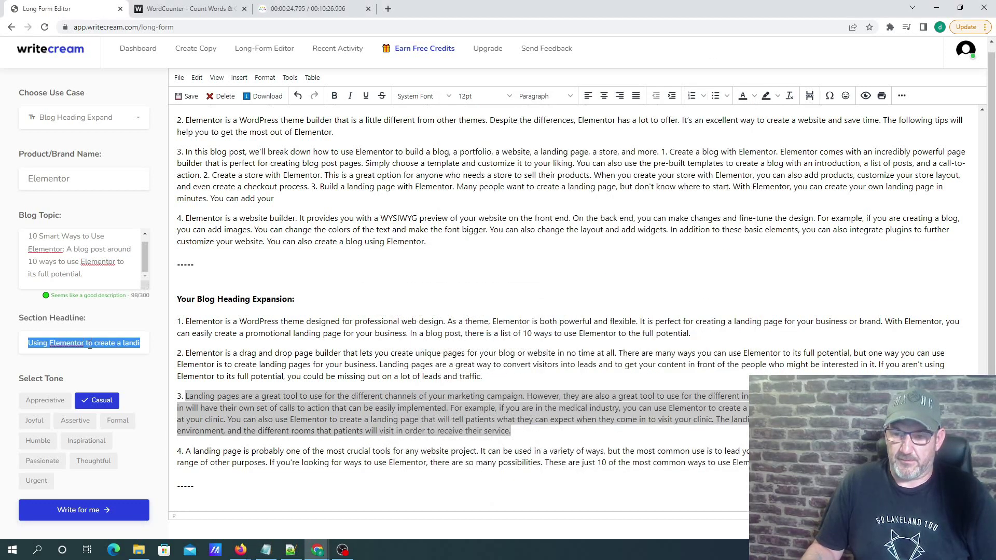
key("ctrl+v")
left_click(93, 510)
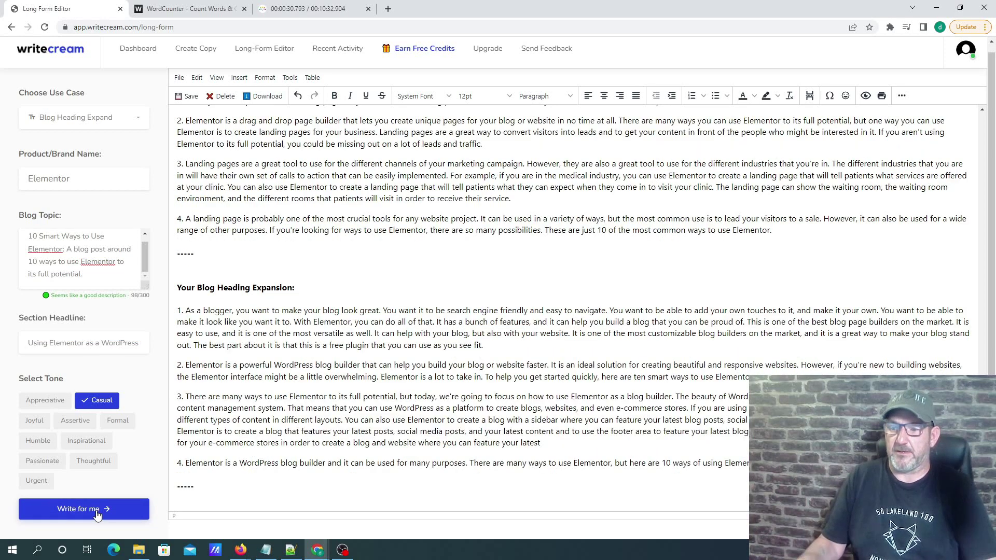
left_click_drag(491, 347, 187, 311)
key("ctrl+c")
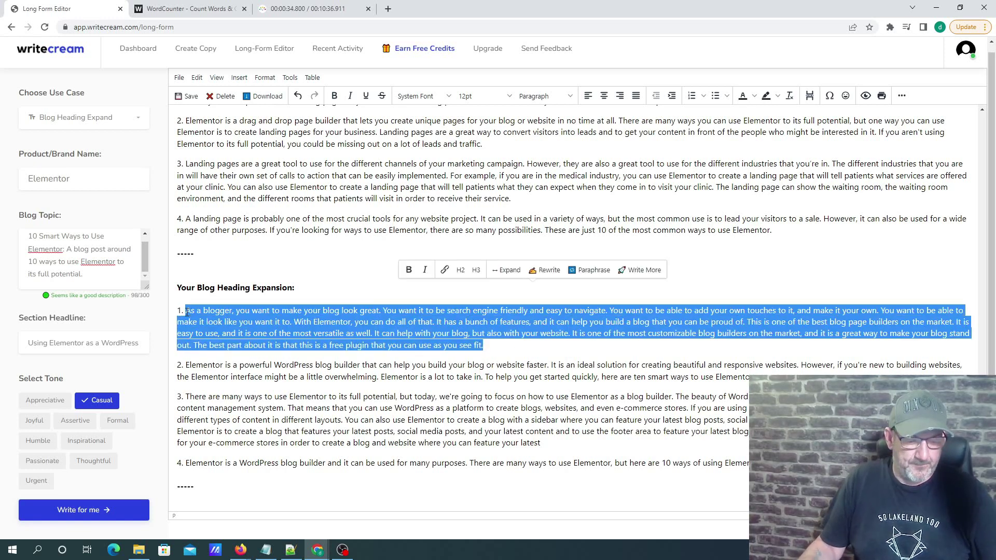
- Paste that paragraph under the WordPress blog builder heading in Notepad
left_click(265, 549)
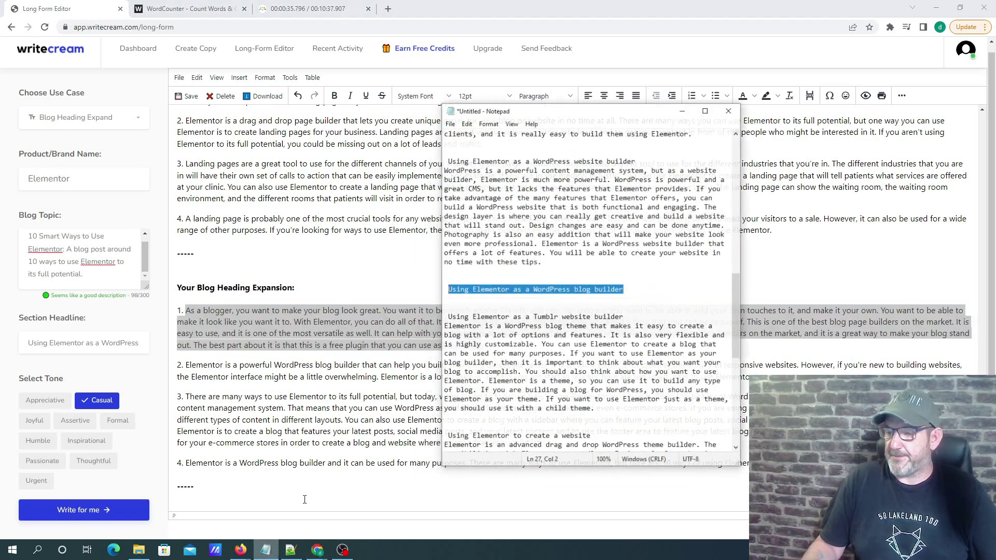
left_click(637, 283)
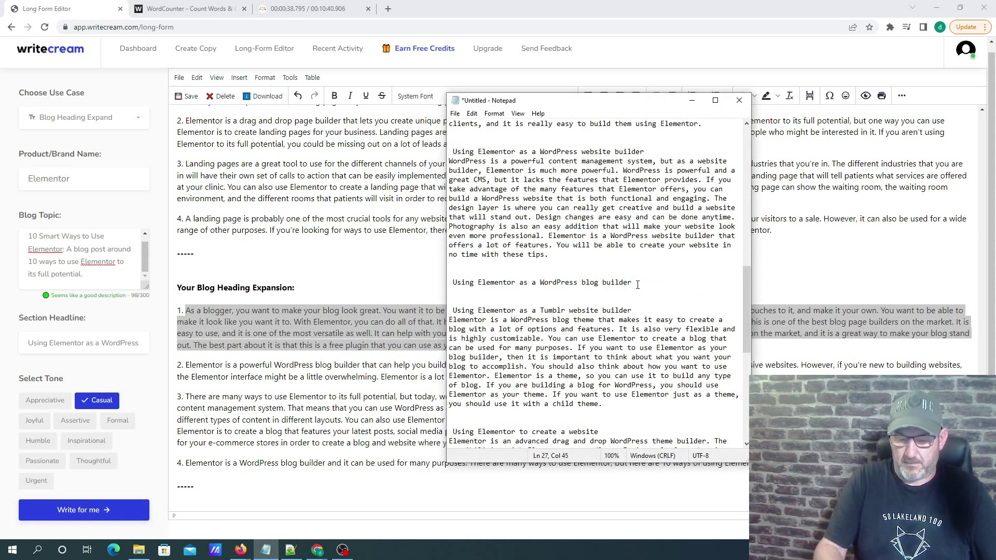
key("Return")
key("ctrl+v")
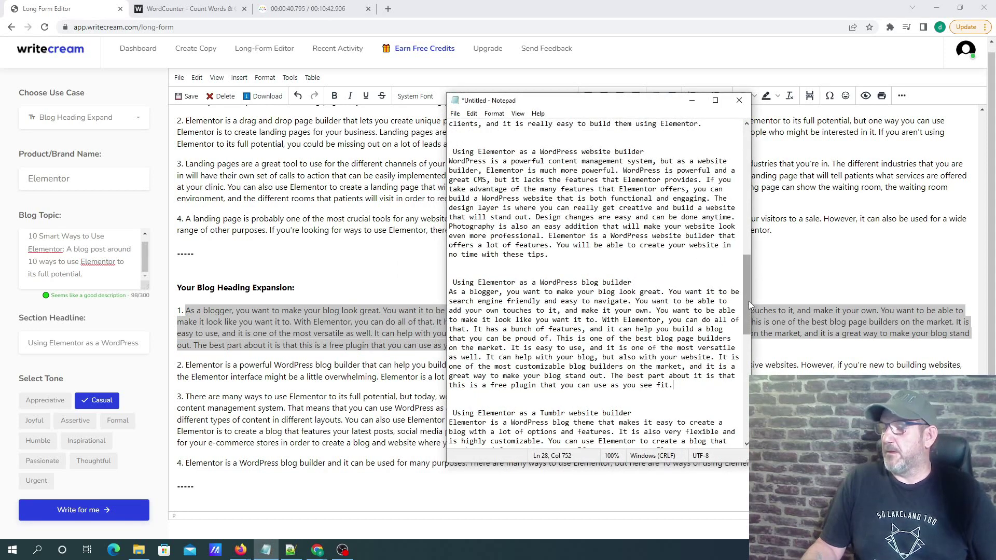
left_click_drag(597, 111, 577, 145)
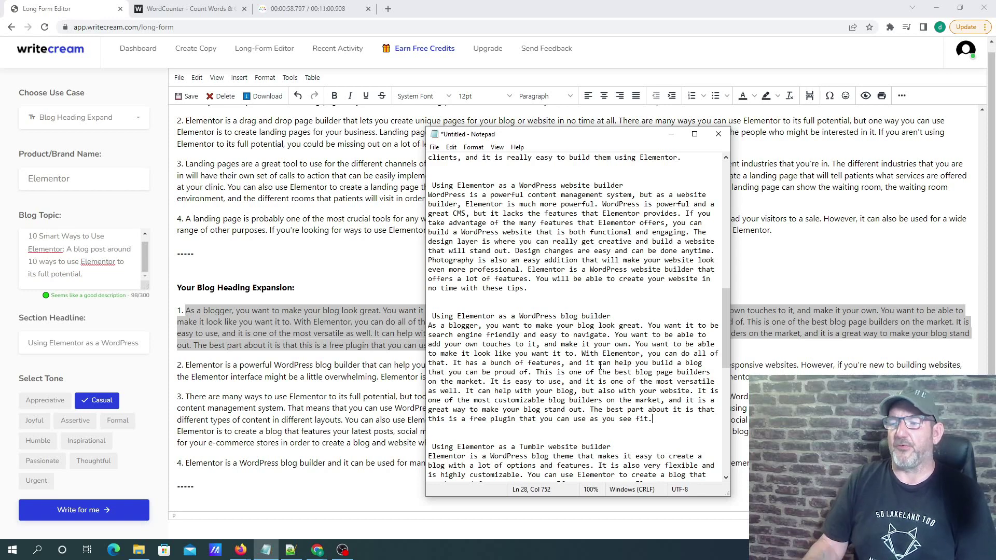
- Trim the title line to just '10 Smart Ways to Use Elementor'
scroll(641, 394, "up", 15)
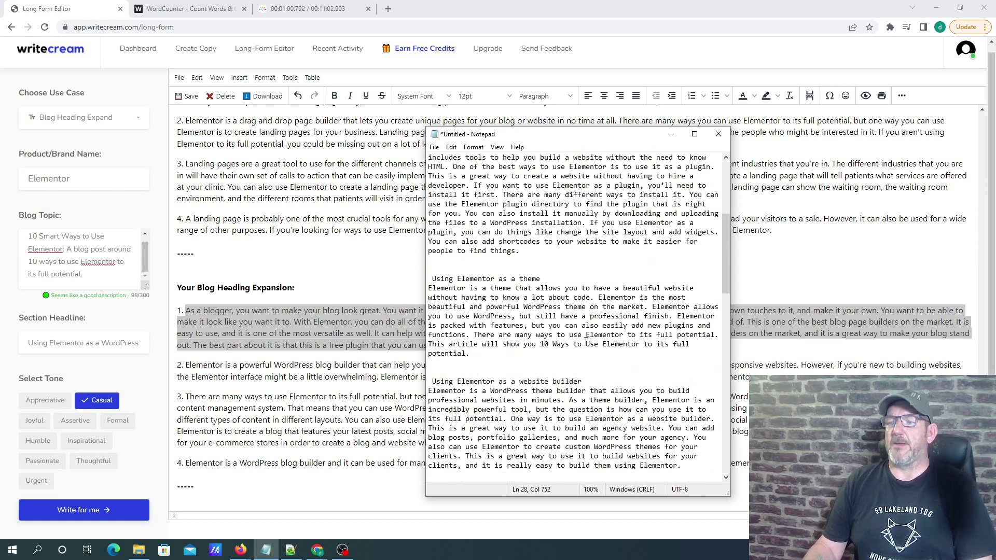
scroll(586, 341, "up", 3)
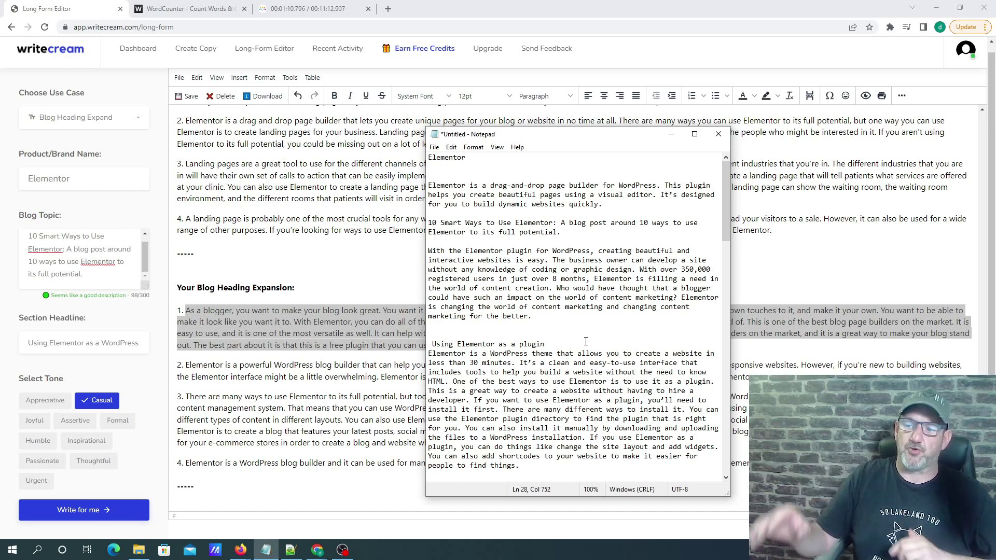
left_click_drag(566, 145, 564, 146)
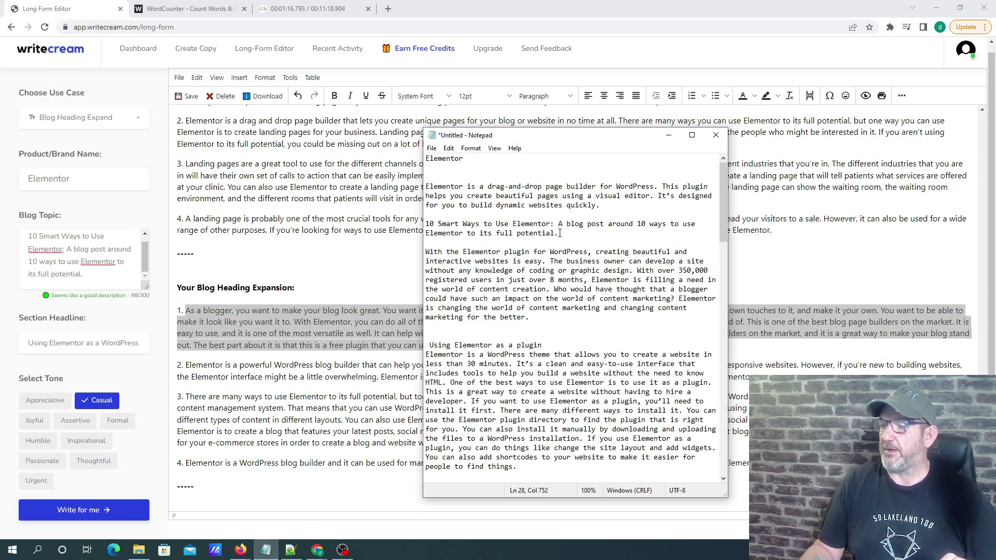
mouse_move(559, 233)
left_mouse_down()
mouse_move(514, 234)
mouse_move(559, 223)
left_mouse_up()
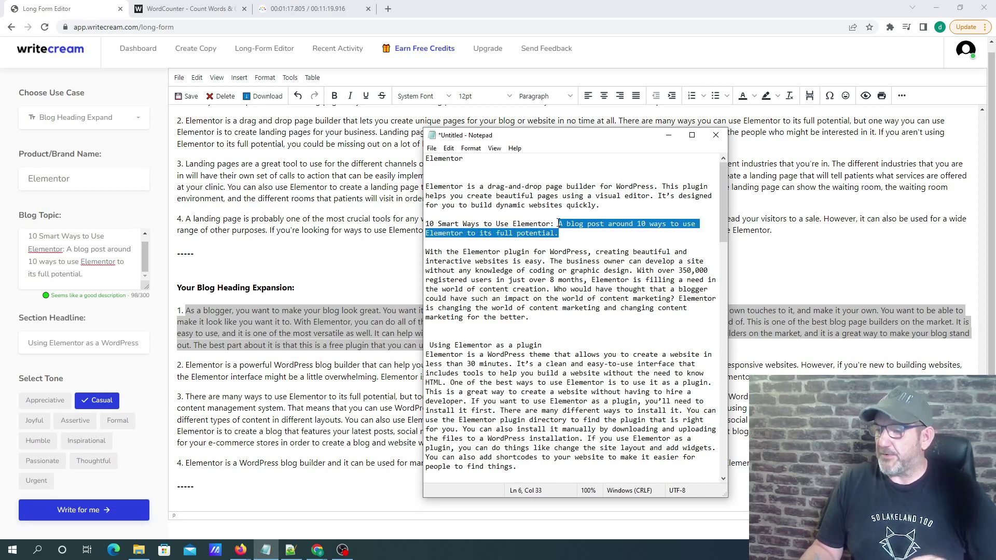
key("BackSpace")
key("BackSpace")
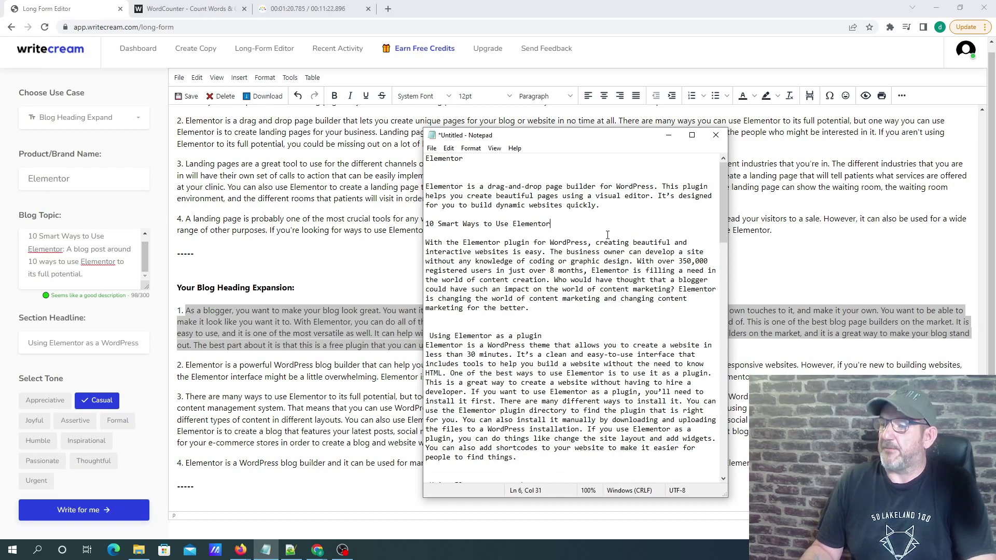
left_click_drag(426, 224, 725, 502)
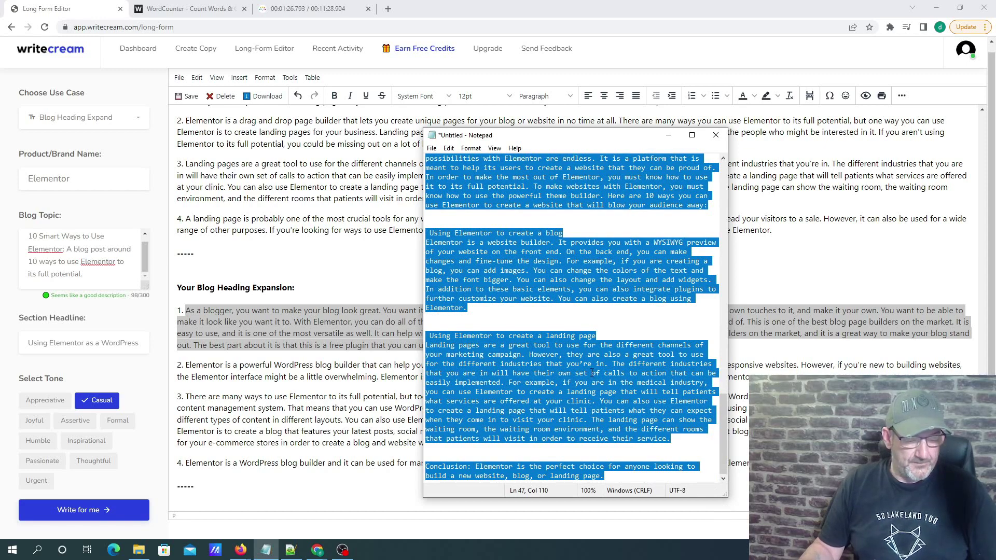
- Pause the stopwatch at 11:35
left_click(668, 135)
left_click(316, 8)
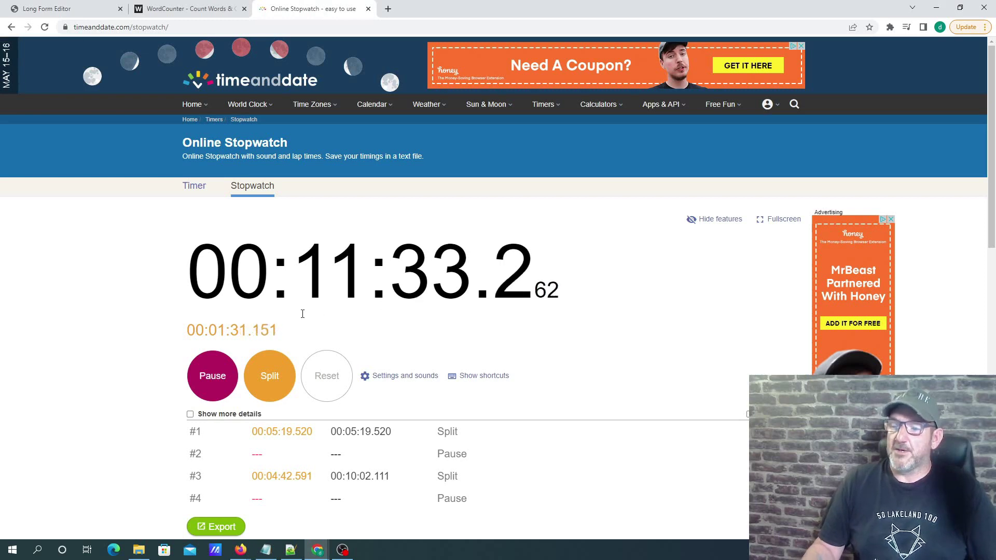
left_click(213, 391)
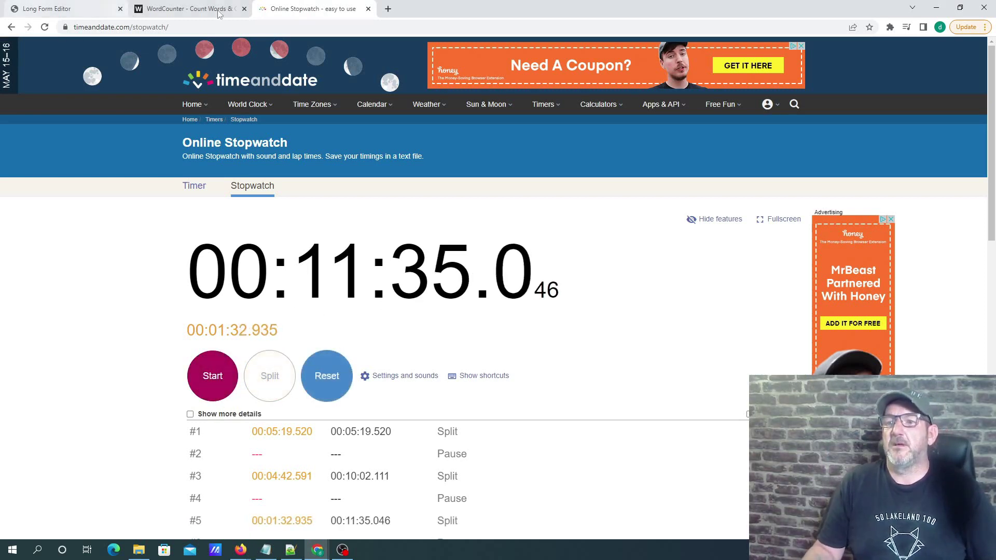
- Paste the full article into WordCounter, showing 1,244 words and 6,744 characters
left_click(192, 9)
left_click(224, 162)
key("ctrl+v")
scroll(330, 334, "up", 10)
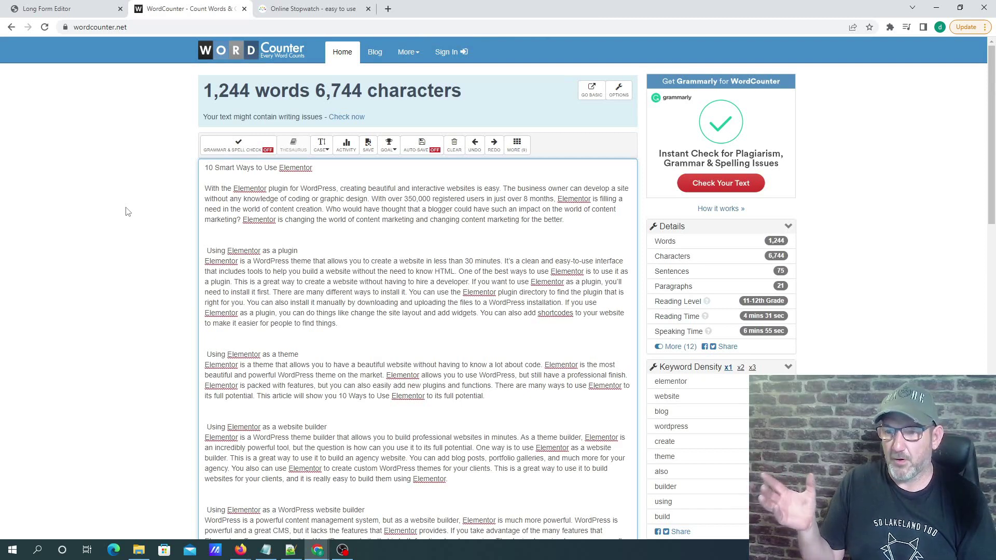
- Check the stopwatch, then return to the Writecream long-form editor and clear the paragraph selection
left_click(68, 10)
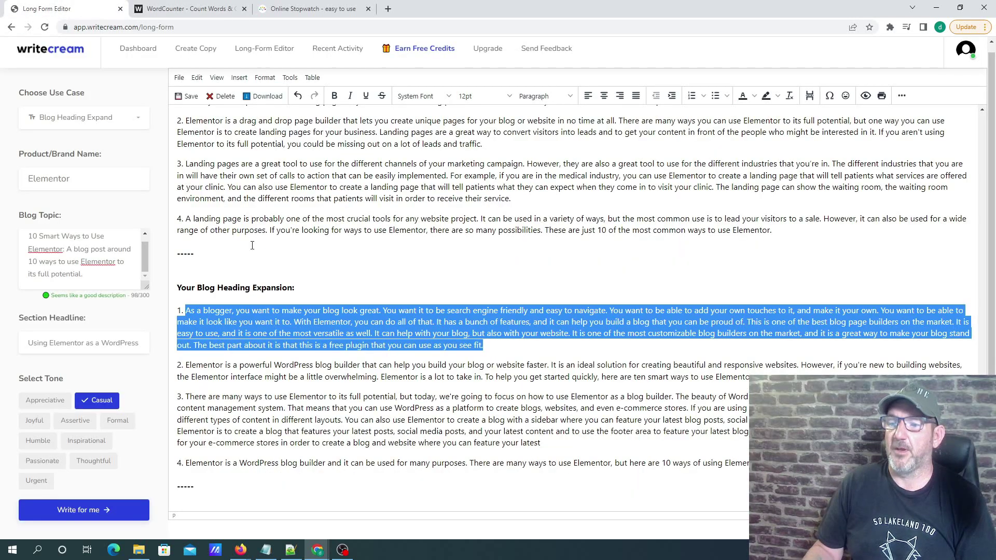
left_click(299, 9)
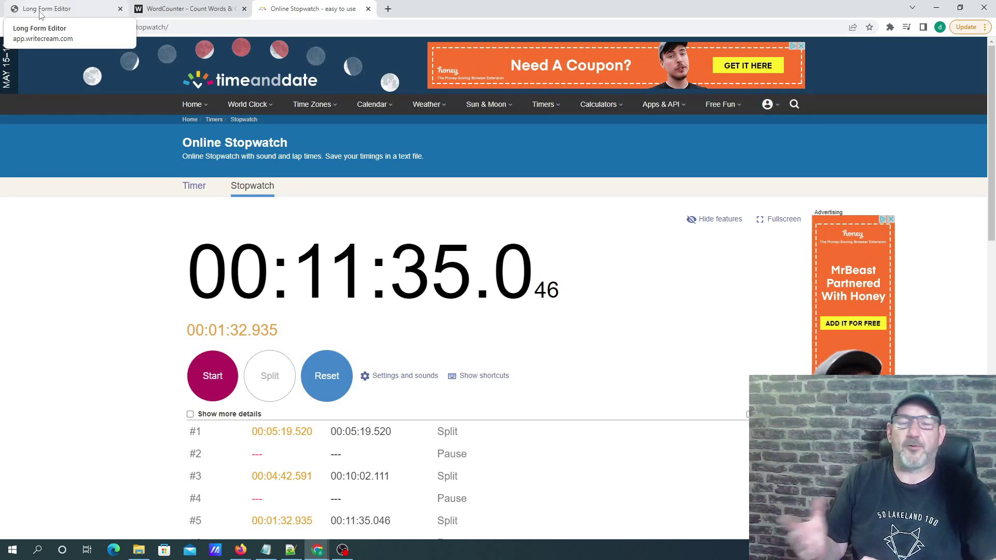
left_click(40, 14)
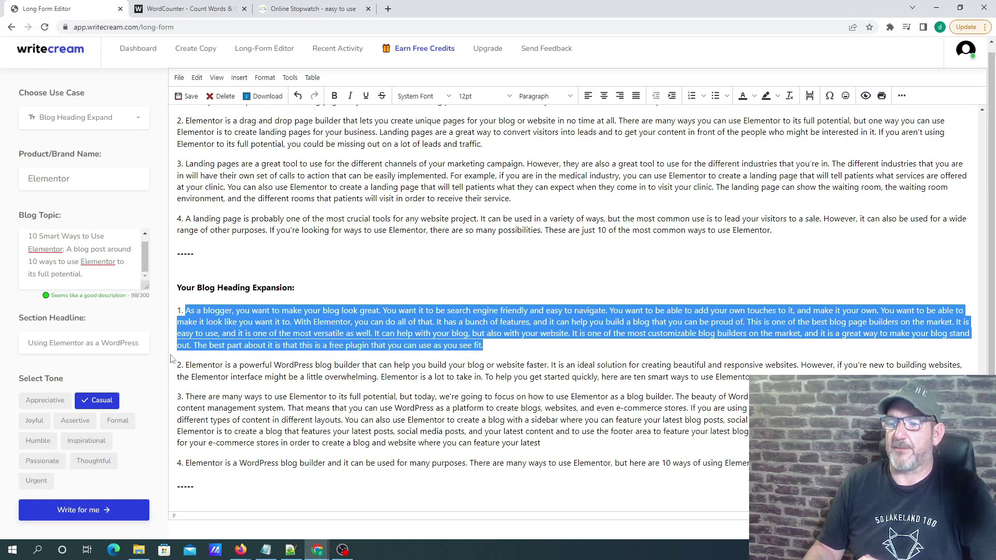
left_click(332, 264)
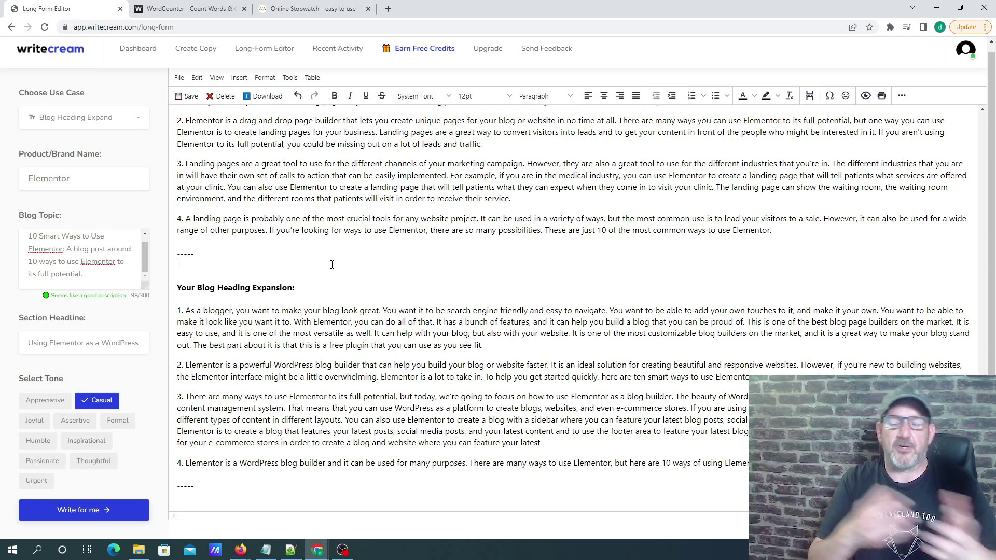
- Review the expansion heading and paragraph formatting, then go to the Writecream dashboard
left_click(344, 284)
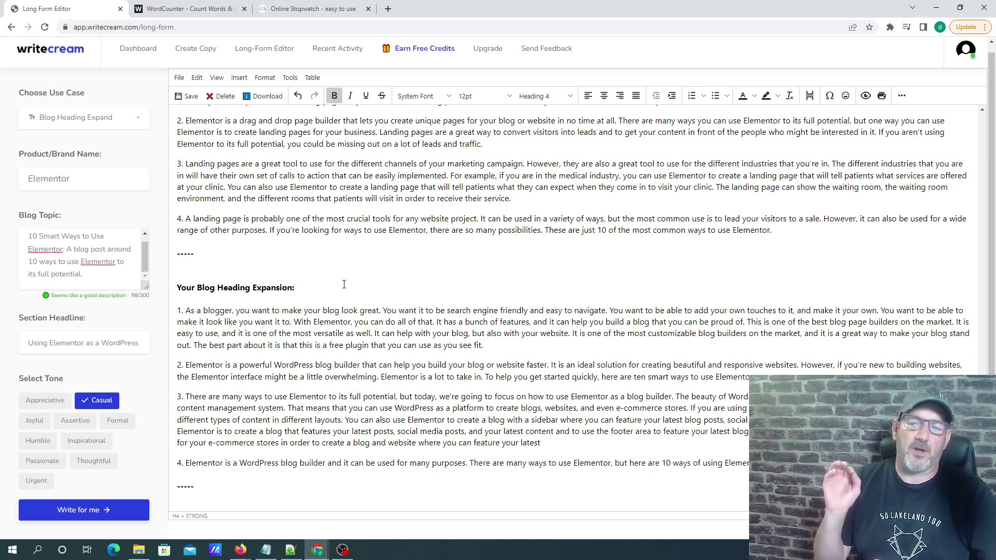
left_click(350, 230)
scroll(350, 230, "down", 5)
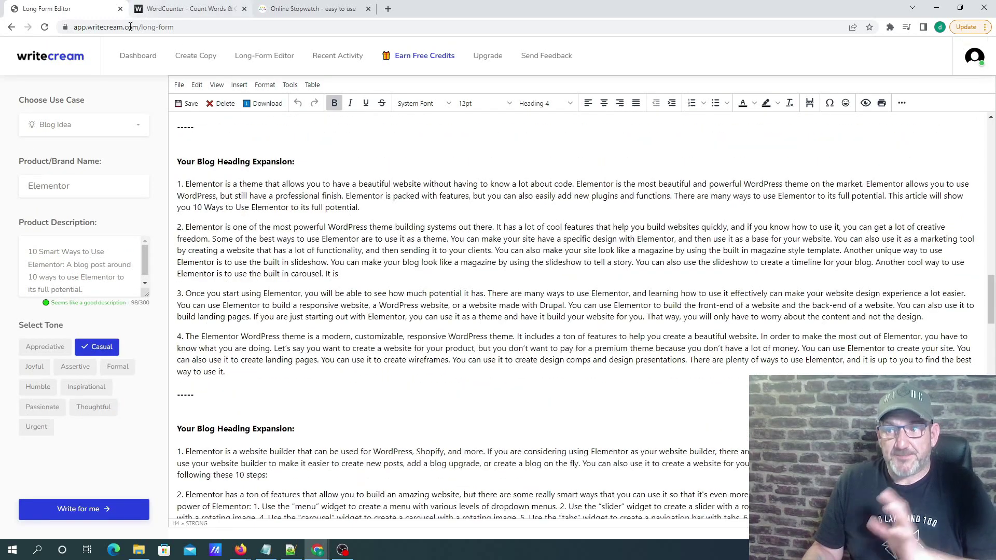
left_click(137, 55)
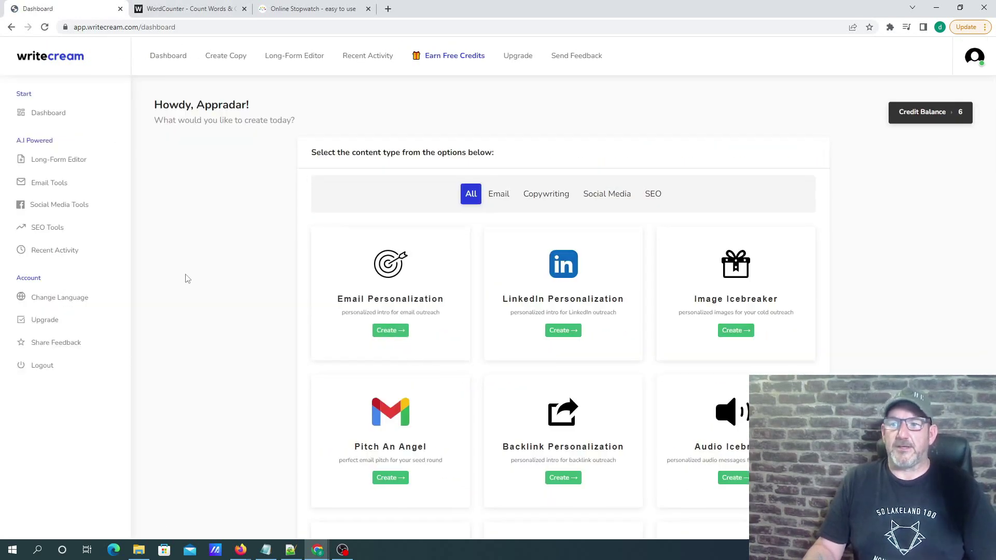